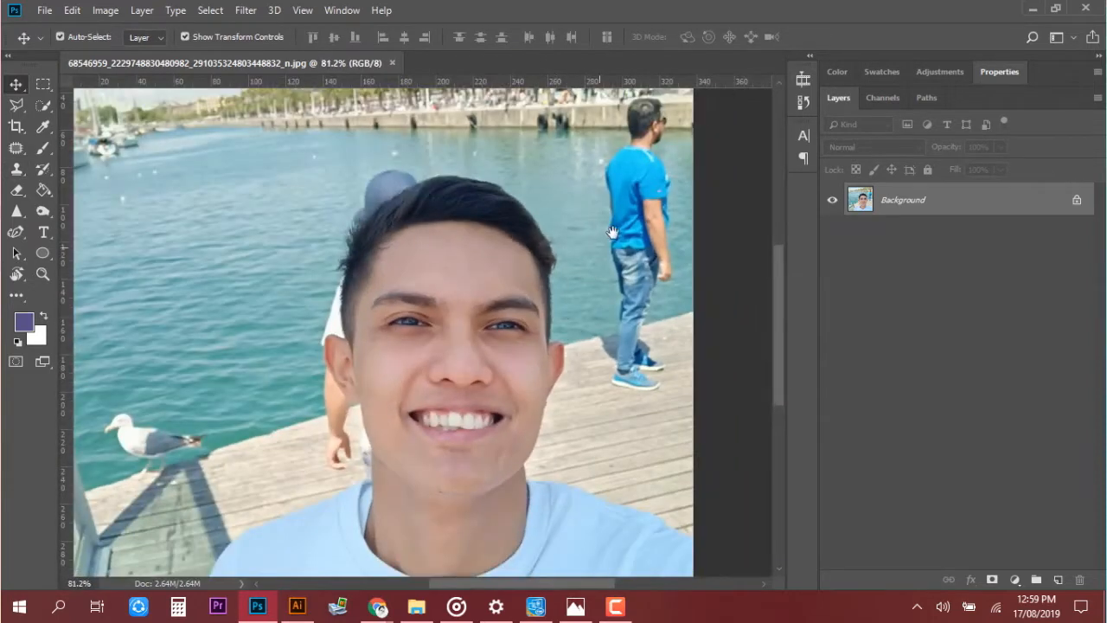
pyautogui.scroll(2, 545, 338)
pyautogui.scroll(-3, 537, 345)
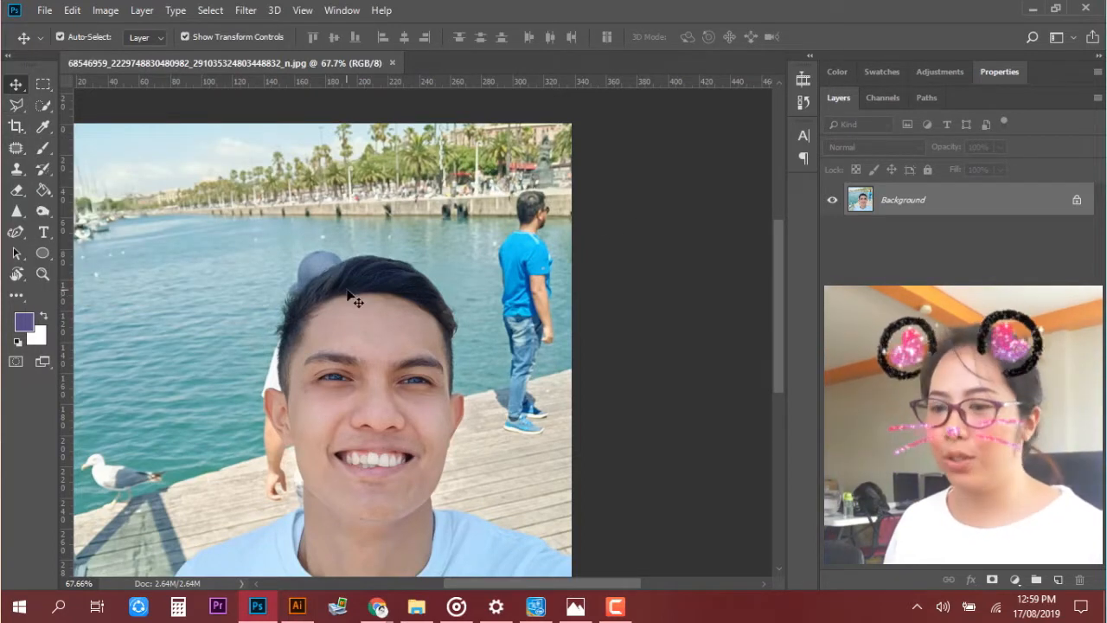
pyautogui.scroll(-2, 352, 299)
pyautogui.scroll(1, 351, 299)
pyautogui.scroll(1, 351, 295)
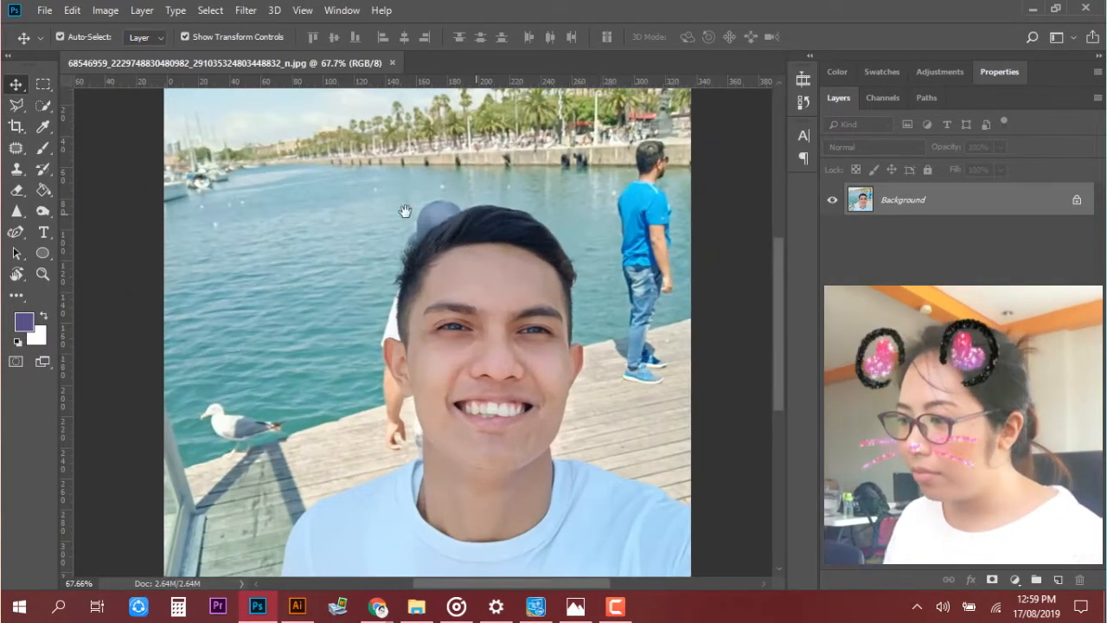
pyautogui.moveTo(405, 213); pyautogui.dragTo(264, 213)
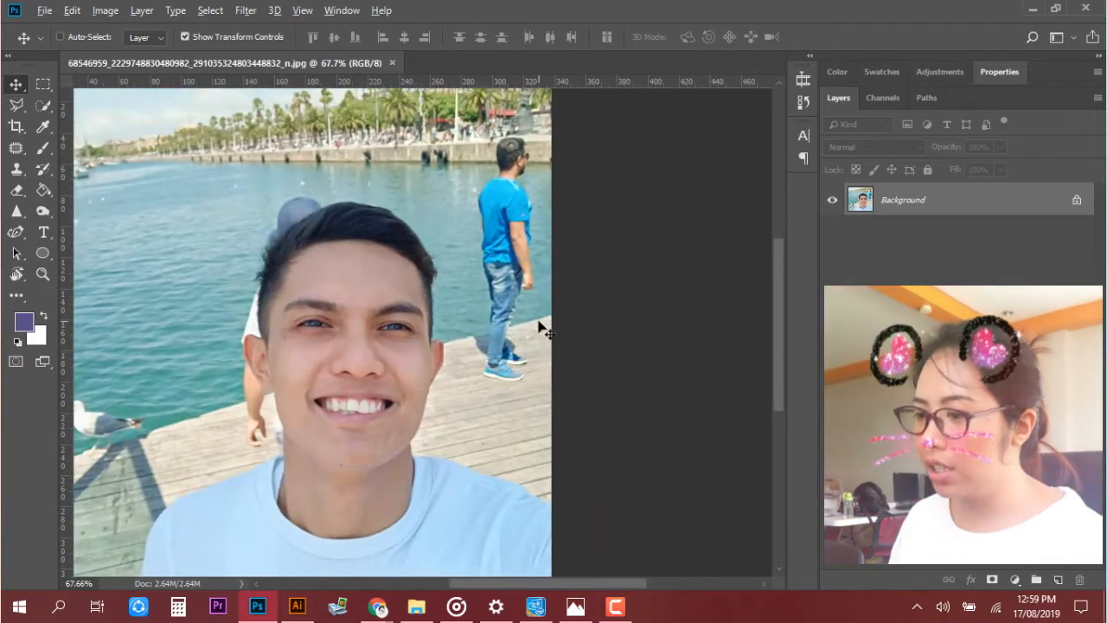
# - Outline the standing man in the blue shirt closely with a Polygonal Lasso selection
pyautogui.scroll(2, 510, 315)
pyautogui.scroll(1, 488, 313)
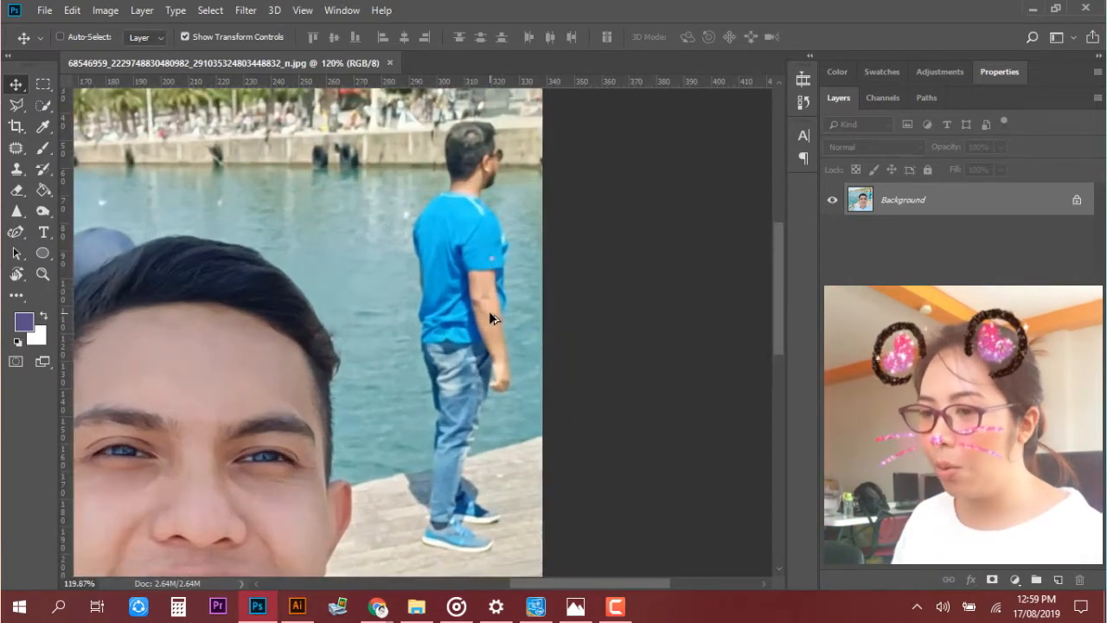
pyautogui.click(19, 107)
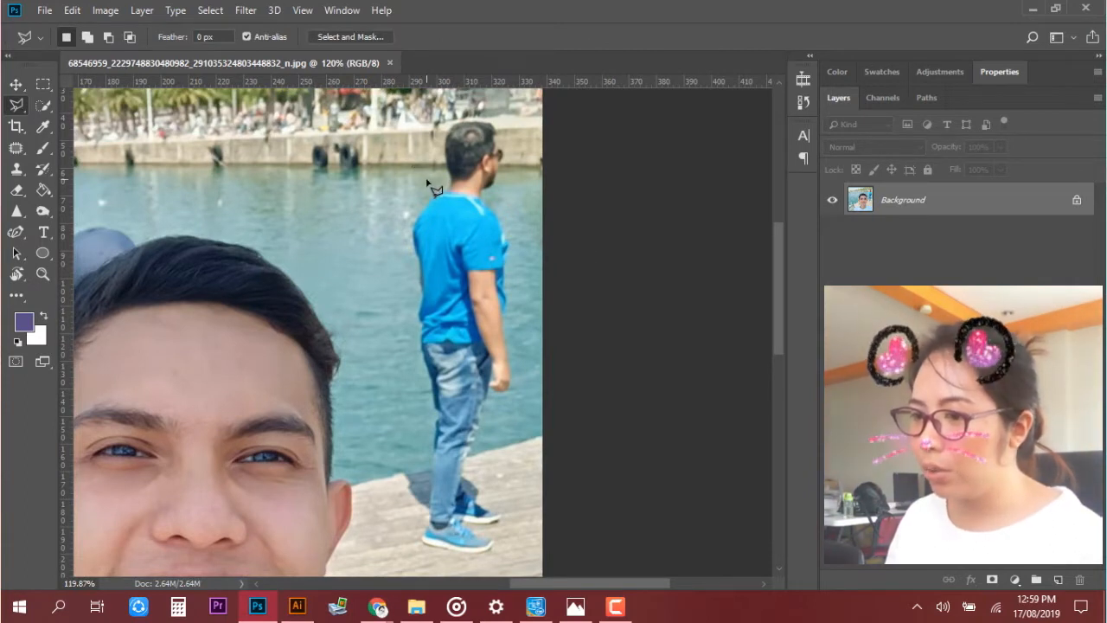
pyautogui.click(453, 104)
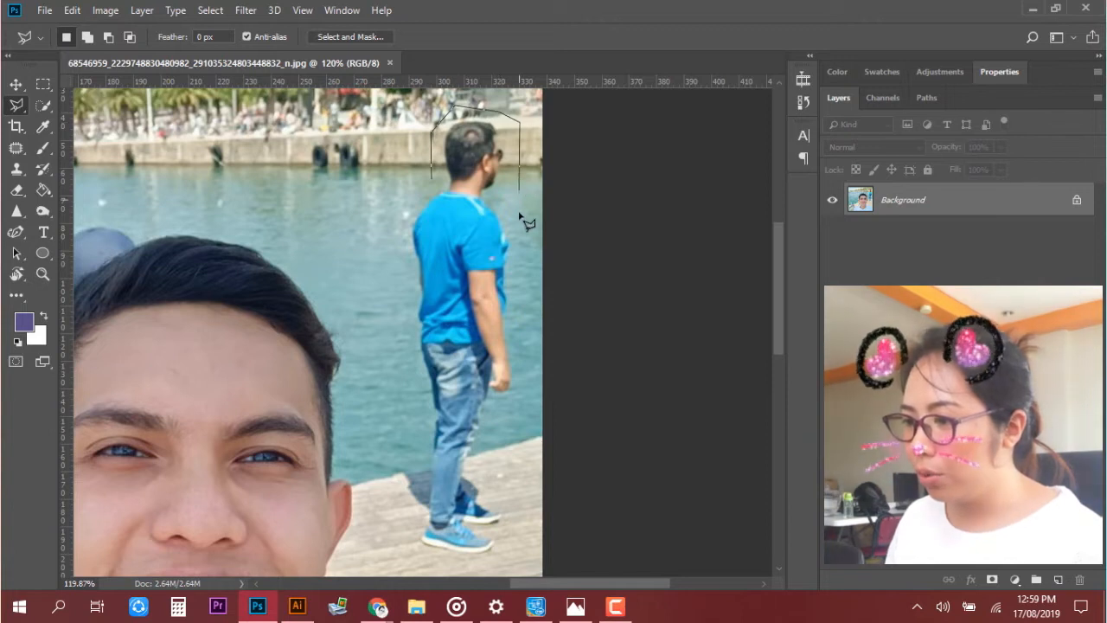
pyautogui.click(531, 389)
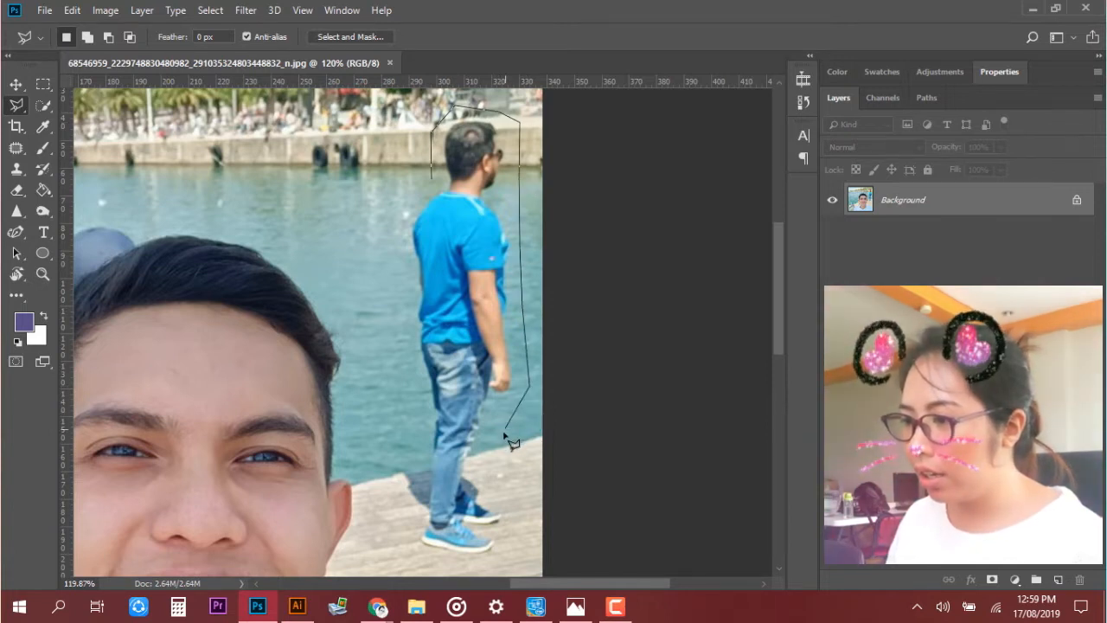
pyautogui.click(505, 429)
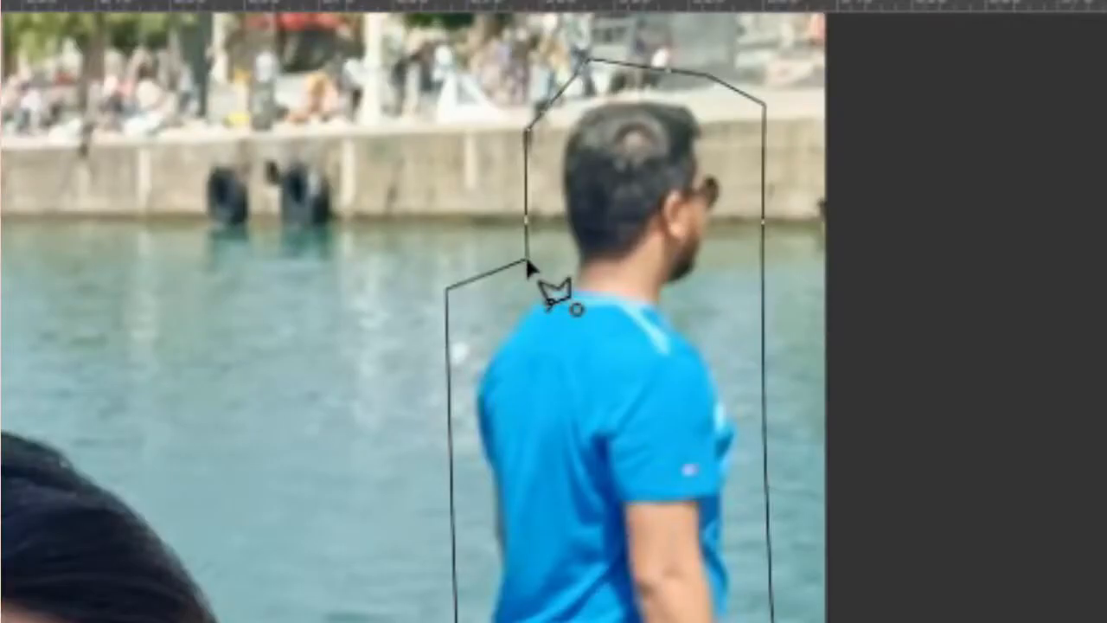
pyautogui.click(428, 179)
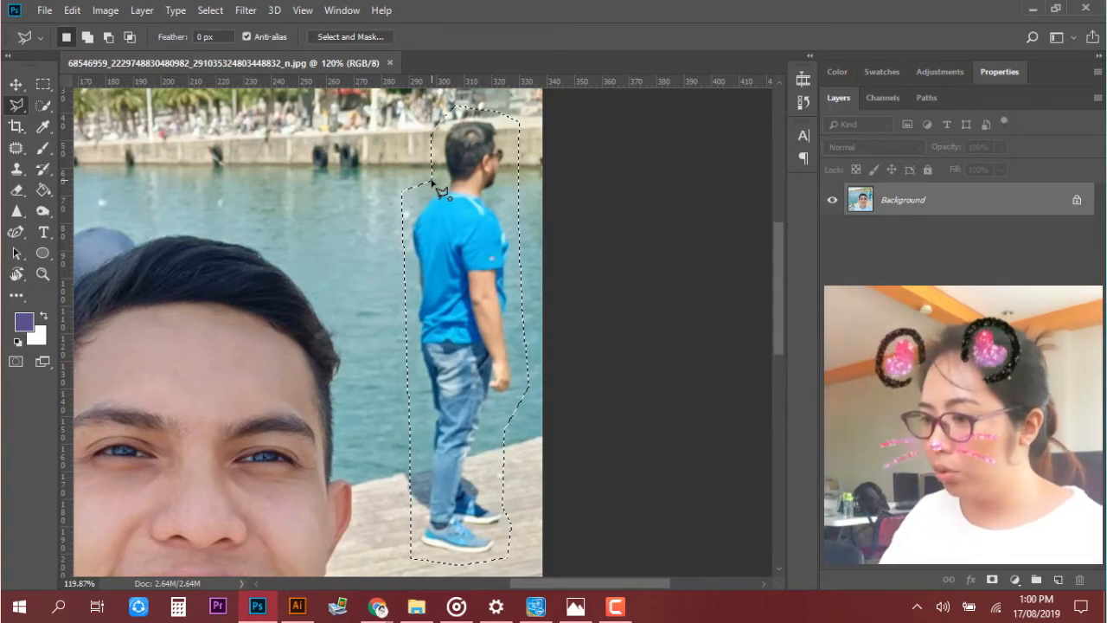
# - Try to remove the selected man with a Content-Aware fill, then undo it and discard the stray lasso line
pyautogui.rightClick(434, 184)
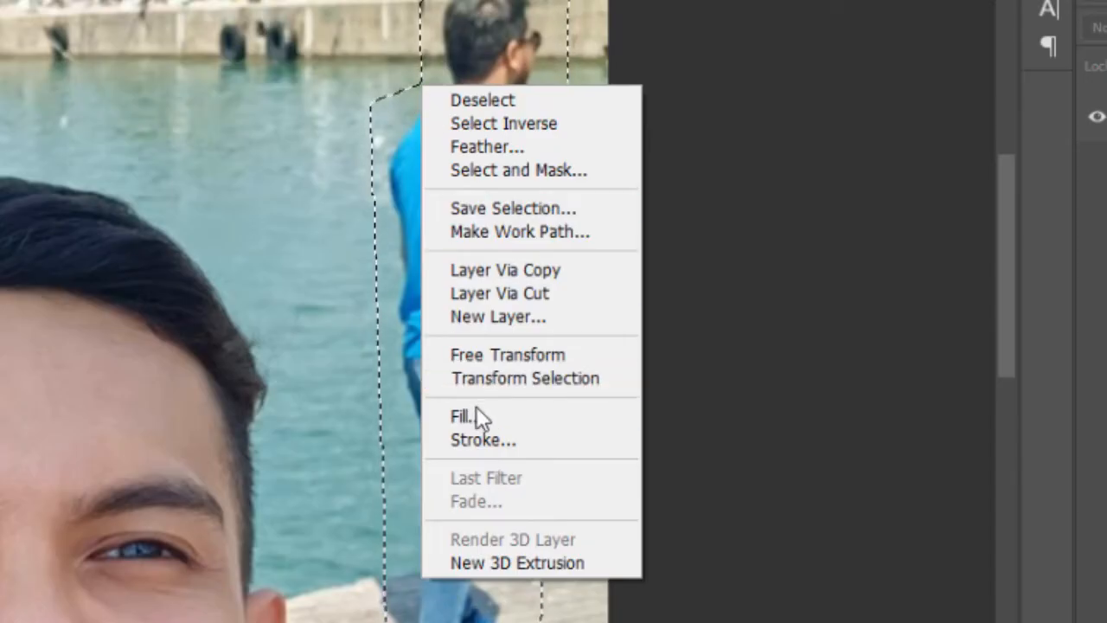
pyautogui.click(474, 415)
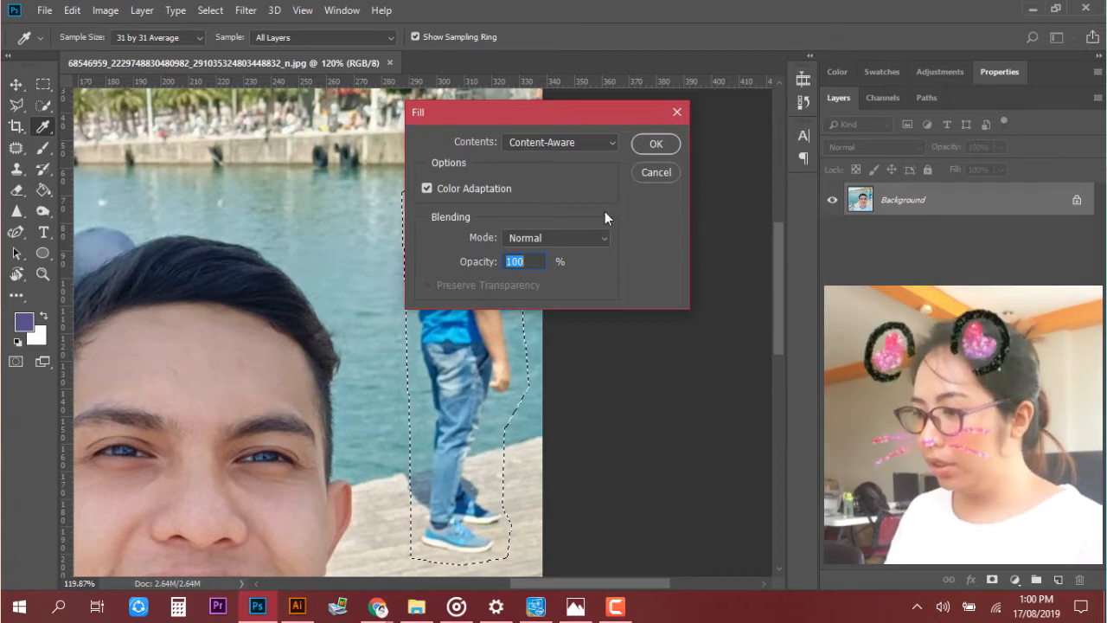
pyautogui.click(654, 144)
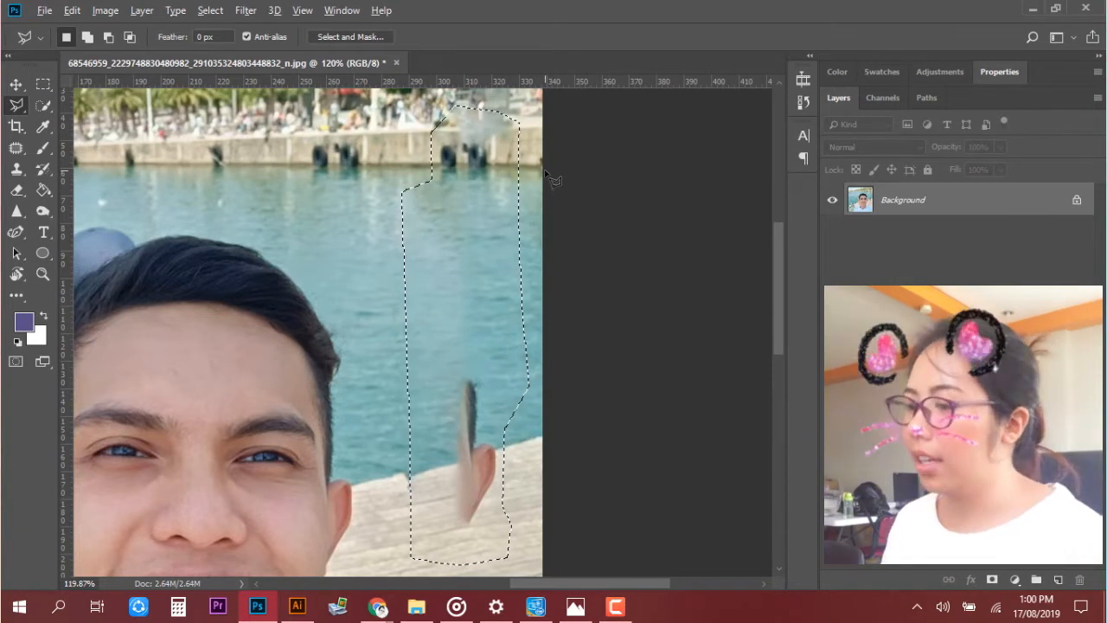
pyautogui.hotkey('ctrl', 'z')
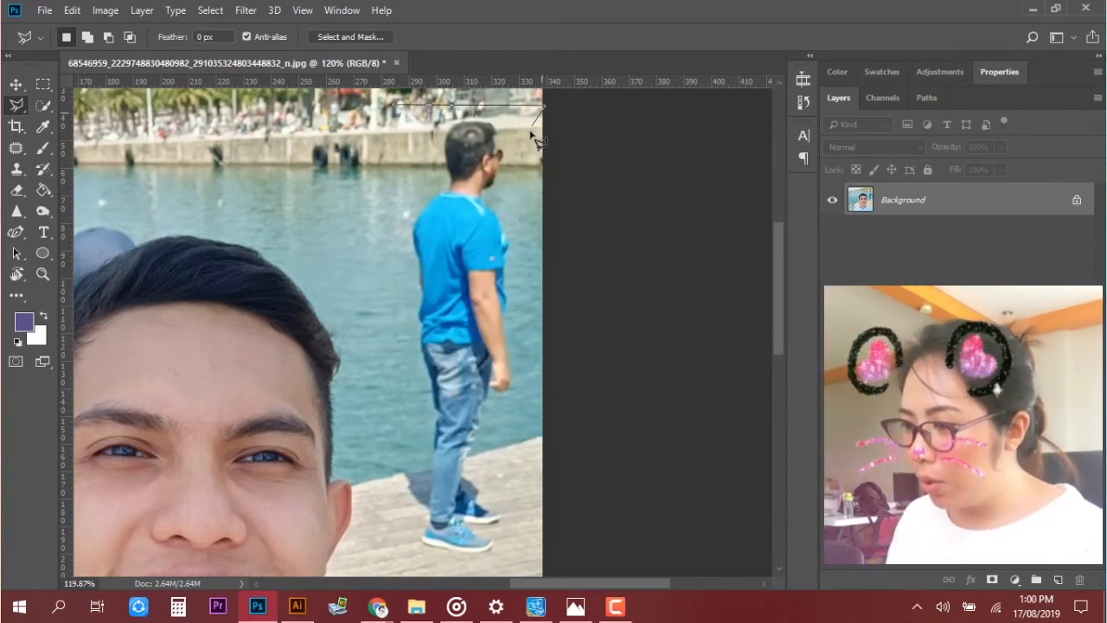
pyautogui.press('Escape')
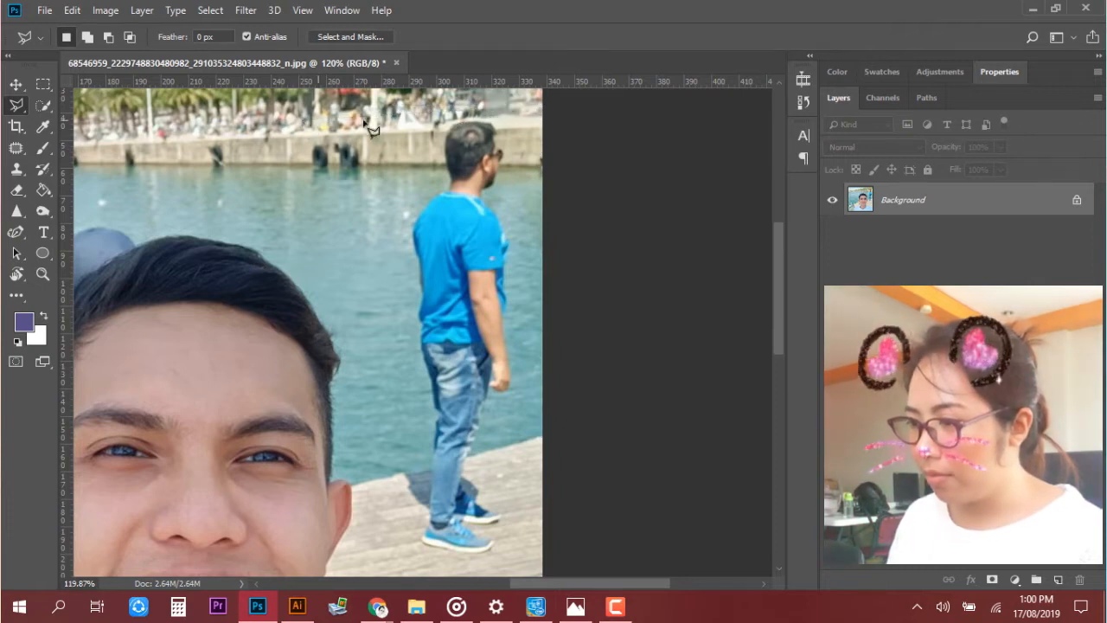
# - Draw a looser four-sided Polygonal Lasso selection around the man in the blue shirt, replace it with a Content-Aware fill and deselect
pyautogui.click(397, 109)
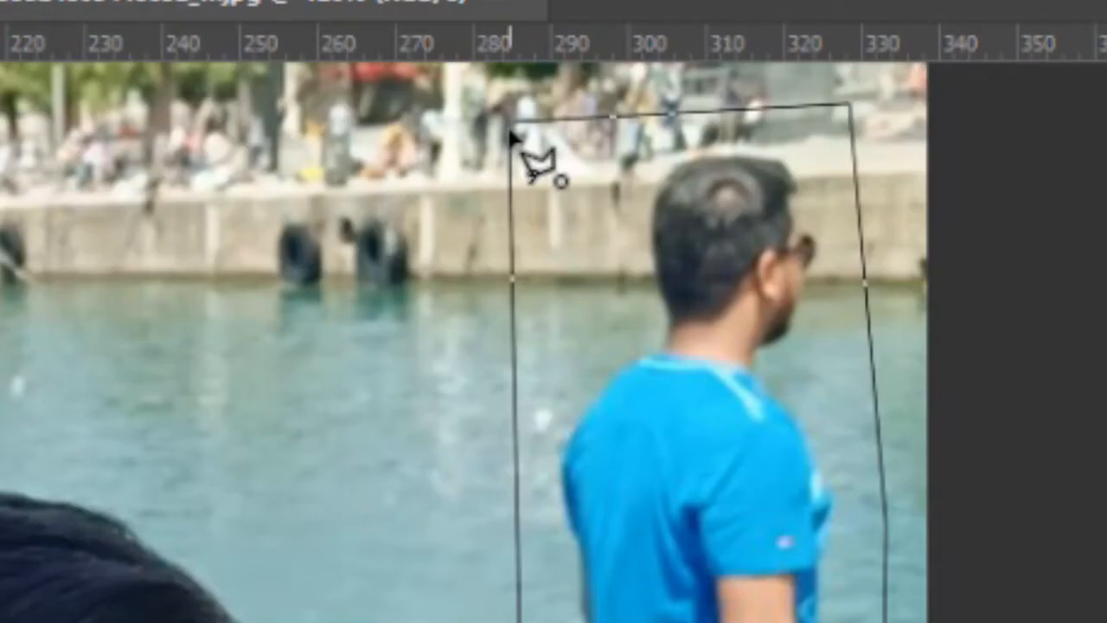
pyautogui.click(513, 139)
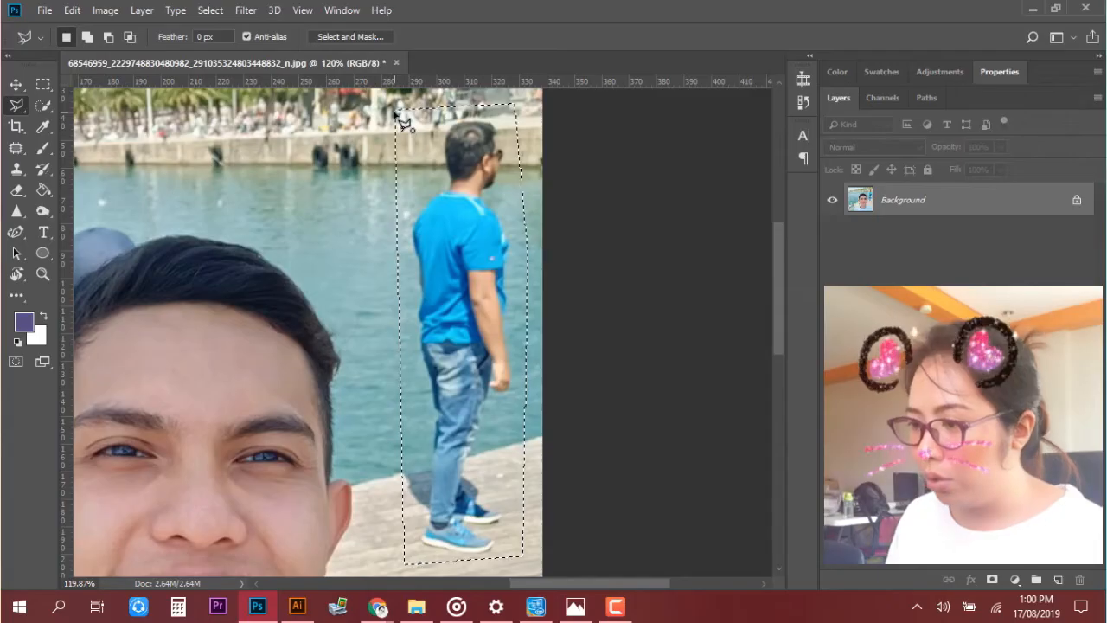
pyautogui.rightClick(514, 131)
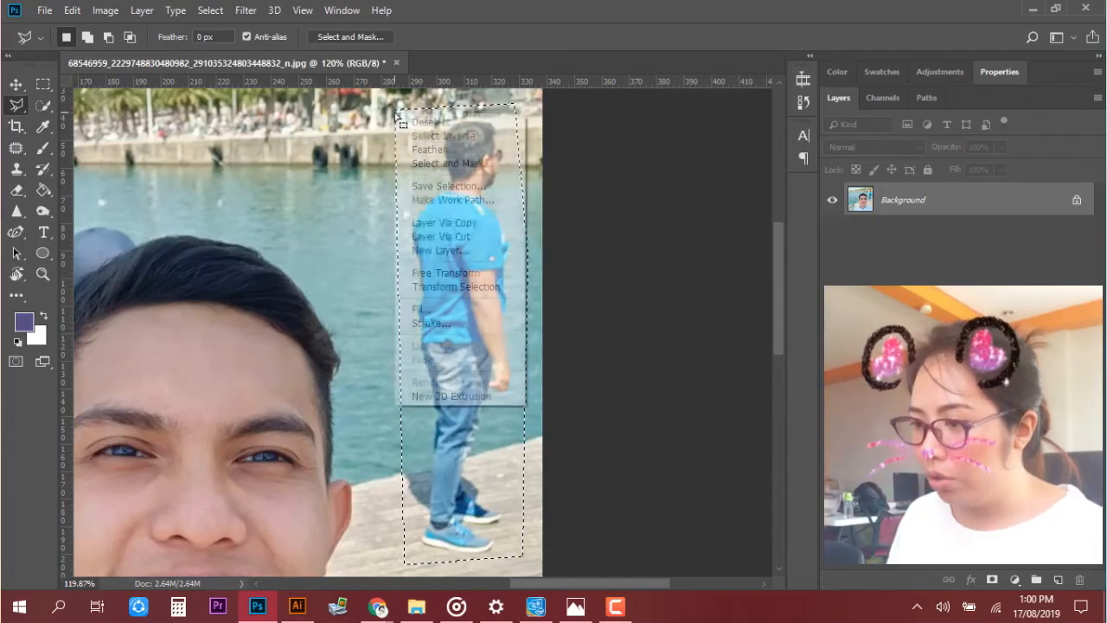
pyautogui.click(422, 309)
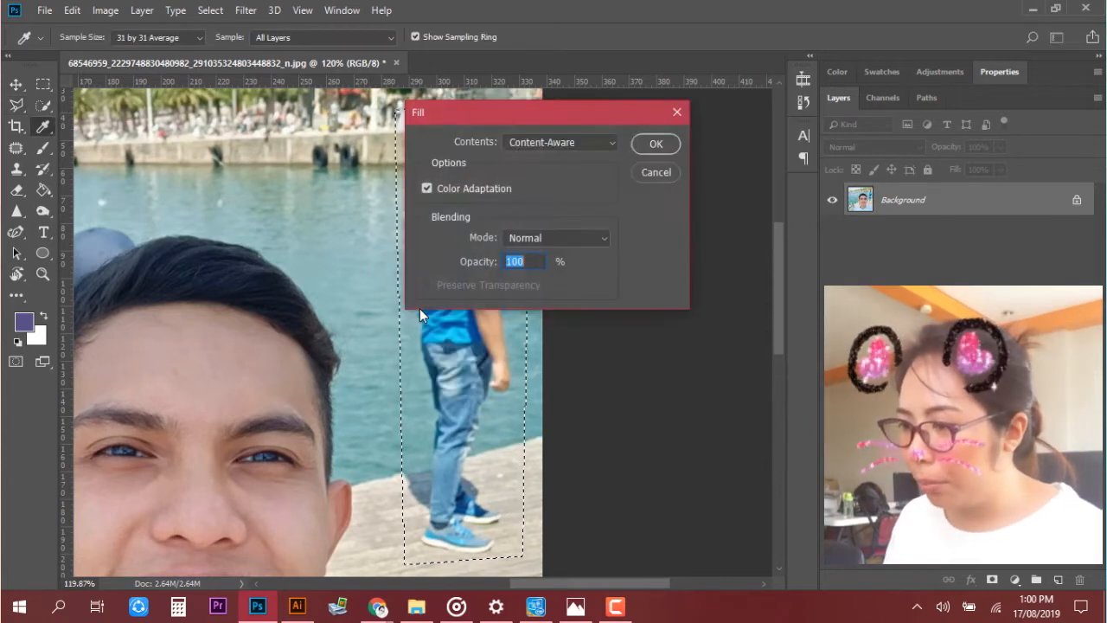
pyautogui.click(647, 143)
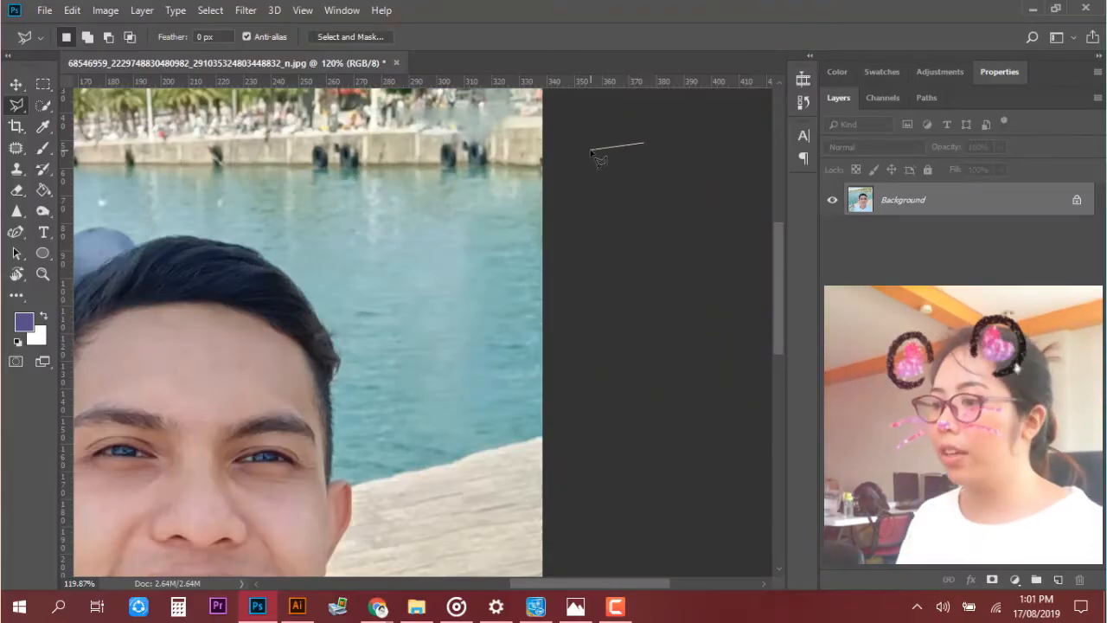
pyautogui.press('Escape')
pyautogui.hotkey('ctrl', 'd')
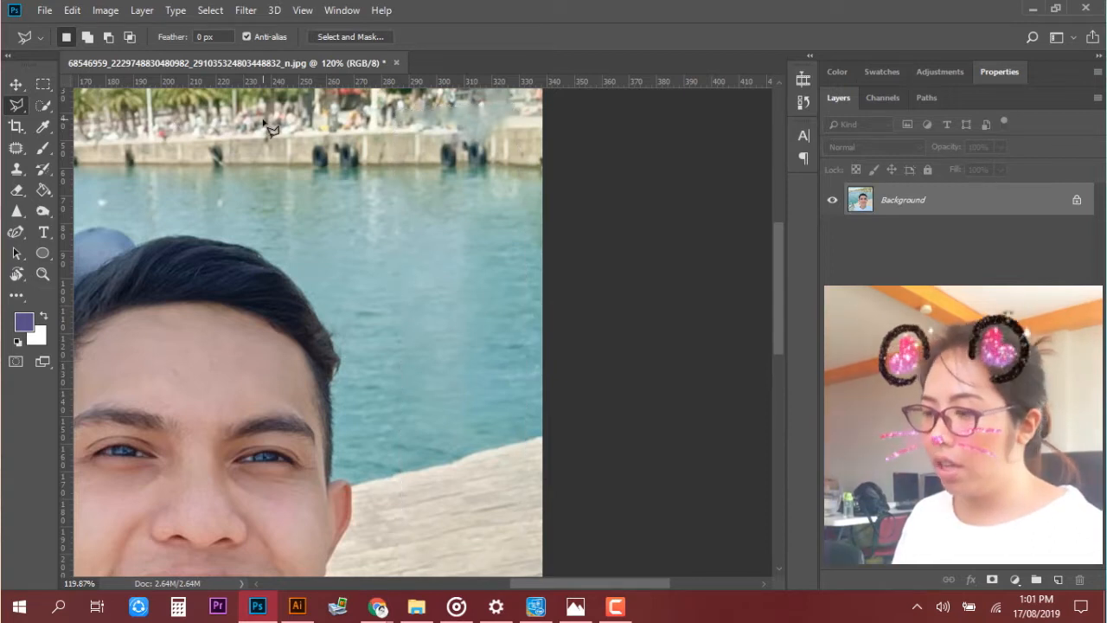
# - Examine the filled area along the quay wall, first in the whole photo and then close up
pyautogui.click(19, 85)
pyautogui.hotkey('ctrl', '0')
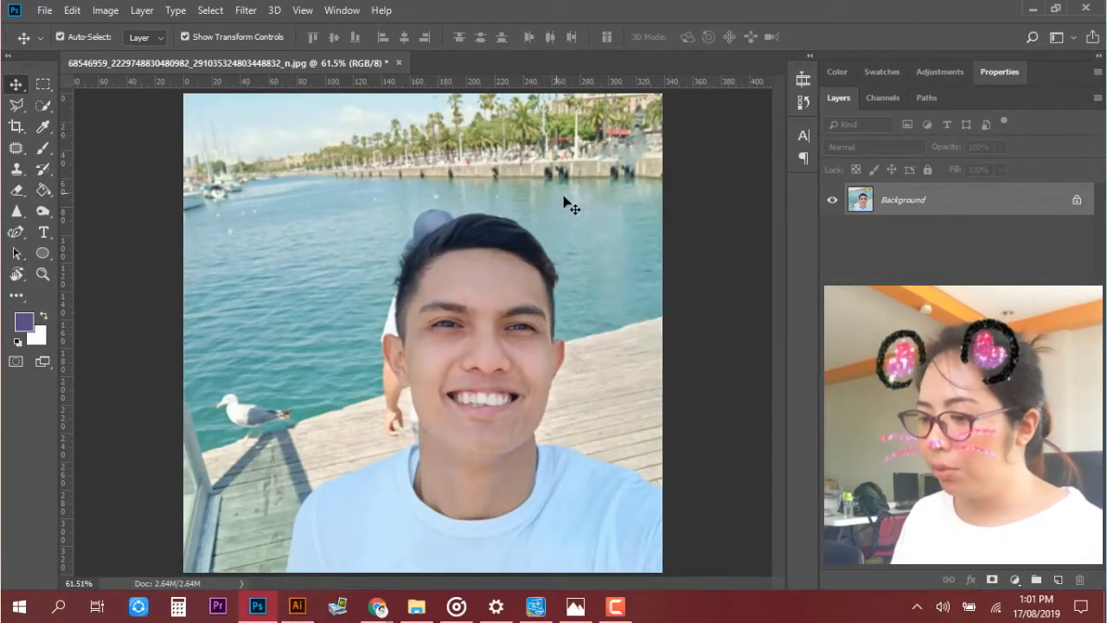
pyautogui.scroll(8, 621, 280)
pyautogui.moveTo(623, 156); pyautogui.dragTo(454, 368)
pyautogui.scroll(7, 458, 273)
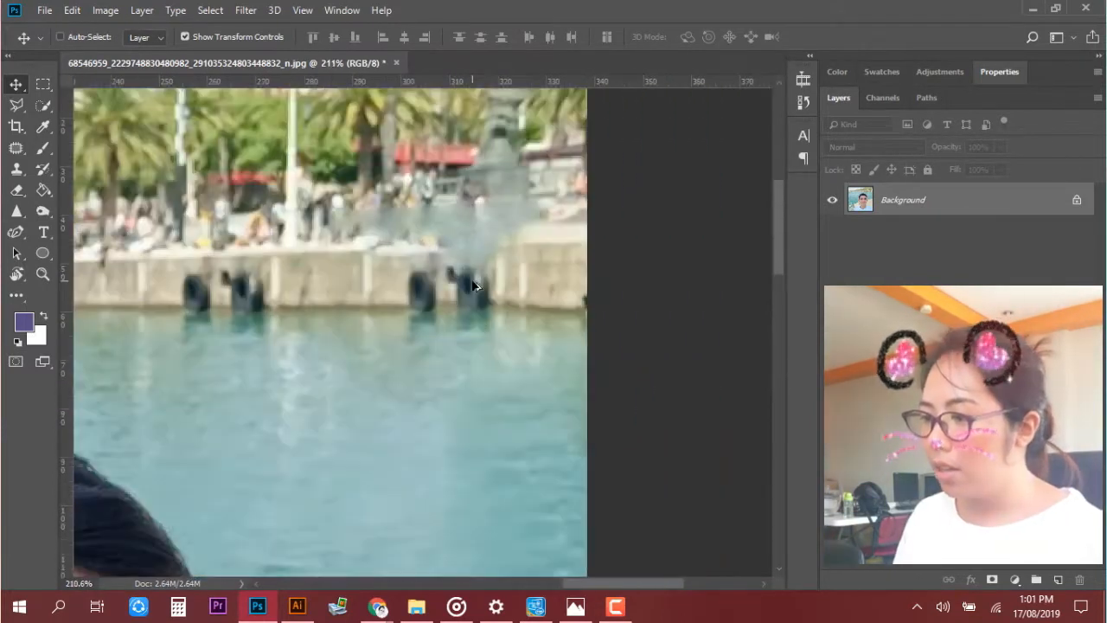
pyautogui.moveTo(267, 190); pyautogui.dragTo(406, 220)
pyautogui.scroll(-3, 453, 327)
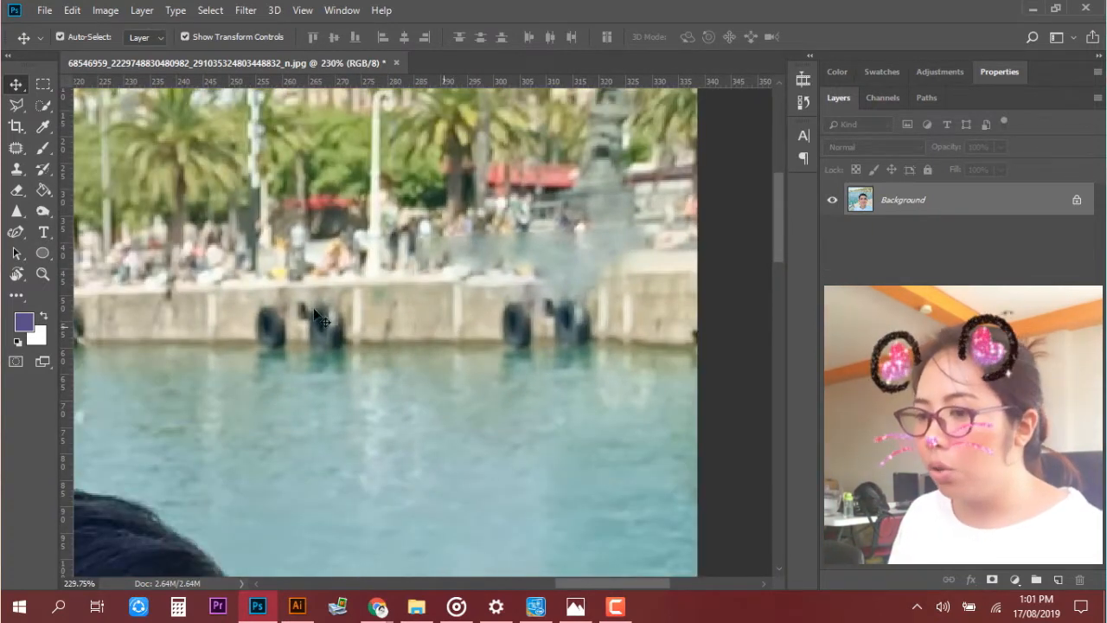
# - Set up the Clone Stamp tool with a 33 px brush at 47% hardness
pyautogui.click(14, 173)
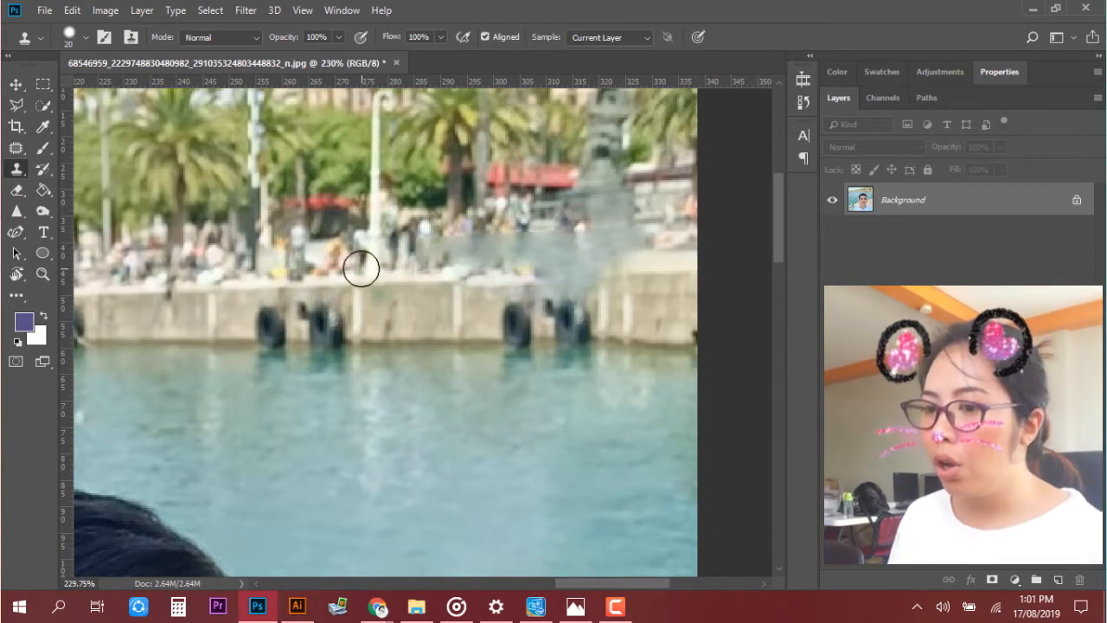
pyautogui.moveTo(317, 246)
pyautogui.keyDown('alt'); pyautogui.mouseDown()
pyautogui.moveTo(357, 249)
pyautogui.moveTo(339, 248)
pyautogui.mouseUp(); pyautogui.keyUp('alt')
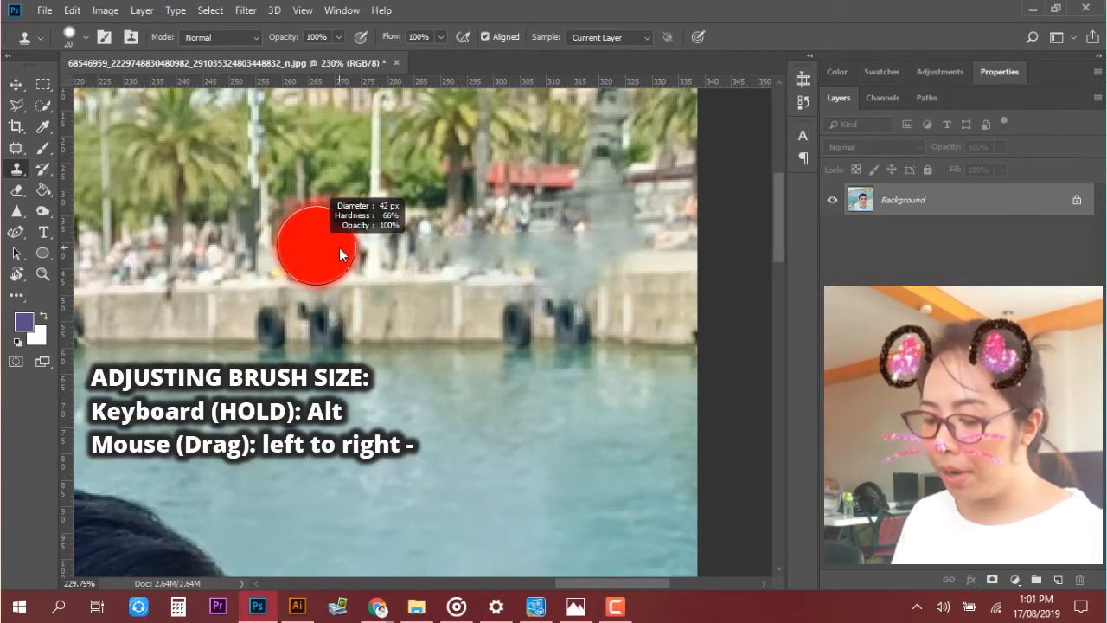
pyautogui.moveTo(339, 248)
pyautogui.mouseDown()
pyautogui.moveTo(349, 248)
pyautogui.moveTo(316, 247)
pyautogui.moveTo(374, 249)
pyautogui.moveTo(327, 253)
pyautogui.moveTo(327, 119)
pyautogui.moveTo(327, 394)
pyautogui.mouseUp()
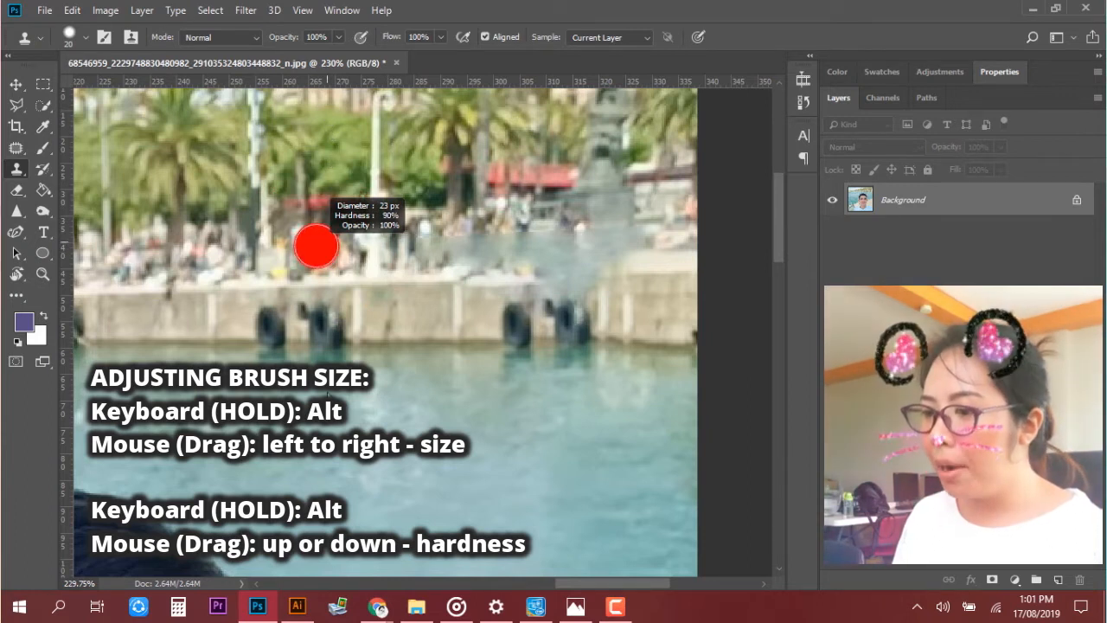
pyautogui.moveTo(328, 461)
pyautogui.mouseDown()
pyautogui.moveTo(326, 258)
pyautogui.moveTo(375, 266)
pyautogui.moveTo(264, 263)
pyautogui.moveTo(383, 262)
pyautogui.moveTo(388, 208)
pyautogui.moveTo(383, 389)
pyautogui.moveTo(383, 146)
pyautogui.moveTo(377, 296)
pyautogui.moveTo(377, 265)
pyautogui.moveTo(276, 272)
pyautogui.moveTo(289, 272)
pyautogui.mouseUp()
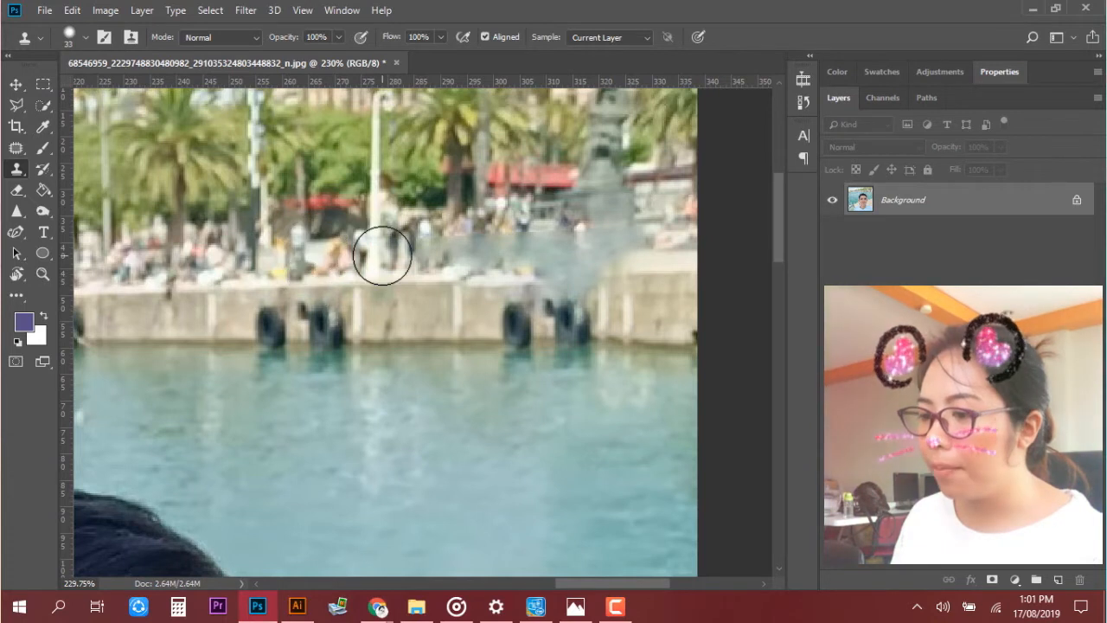
pyautogui.rightClick(382, 256)
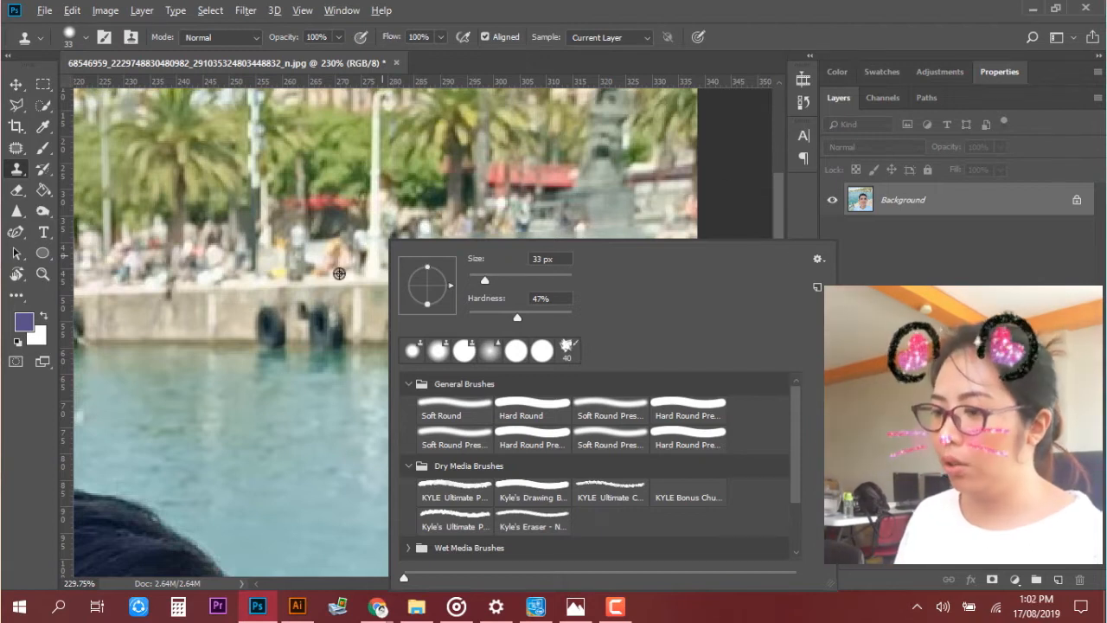
pyautogui.click(754, 185)
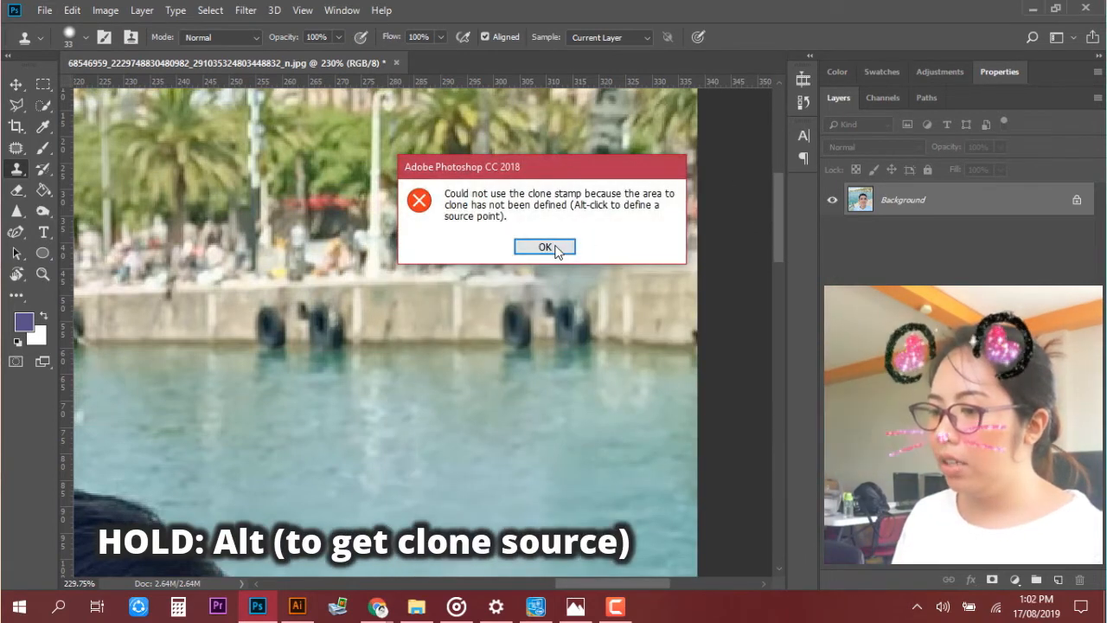
pyautogui.click(554, 248)
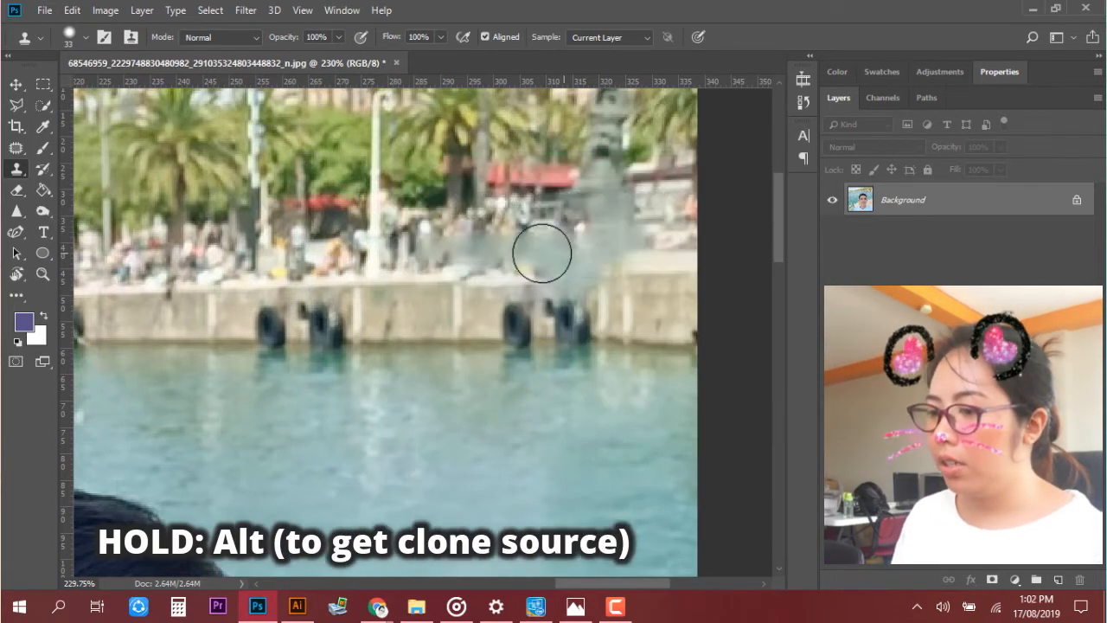
# - Try cloning the crowd beside the lamp post across the blurred patch above the quay wall, then undo the stroke
pyautogui.keyDown('alt'); pyautogui.click(362, 250); pyautogui.keyUp('alt')
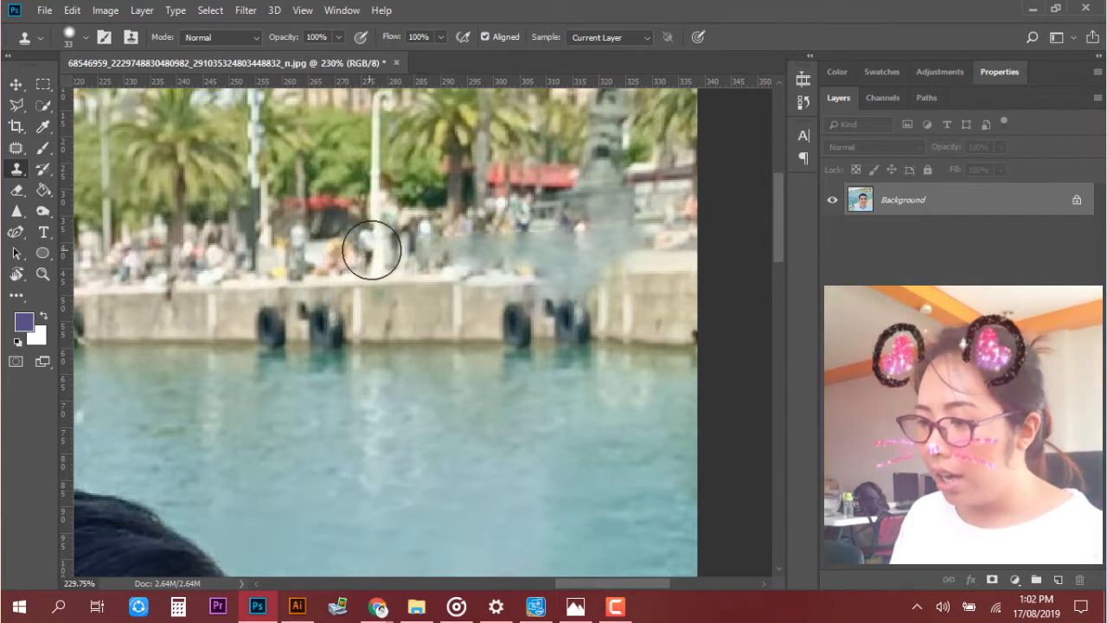
pyautogui.moveTo(414, 251); pyautogui.dragTo(561, 251)
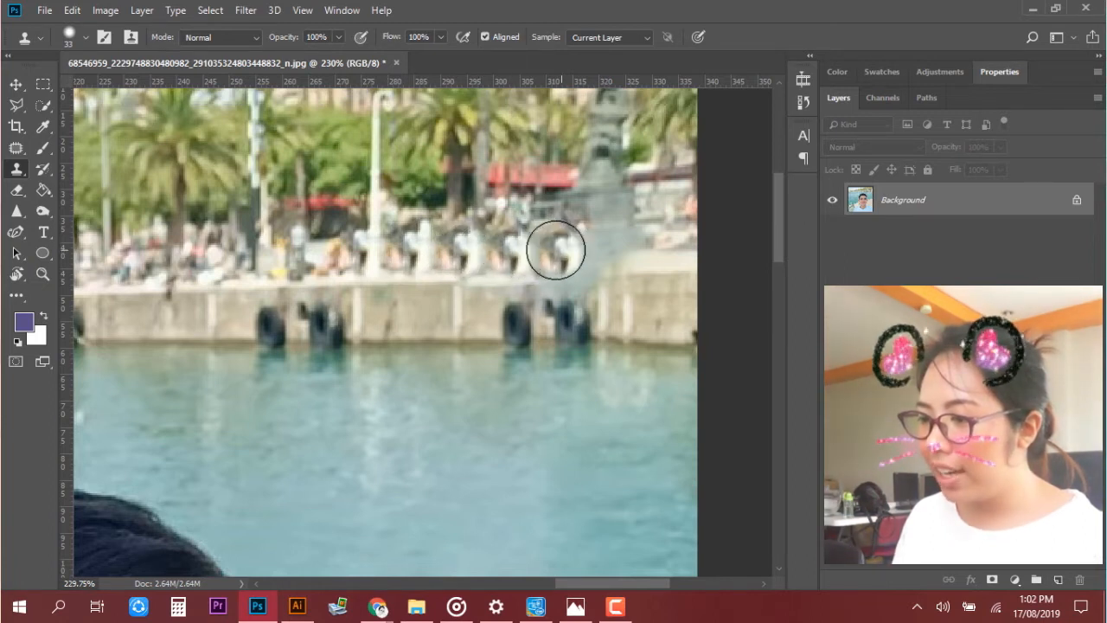
pyautogui.hotkey('ctrl', 'z')
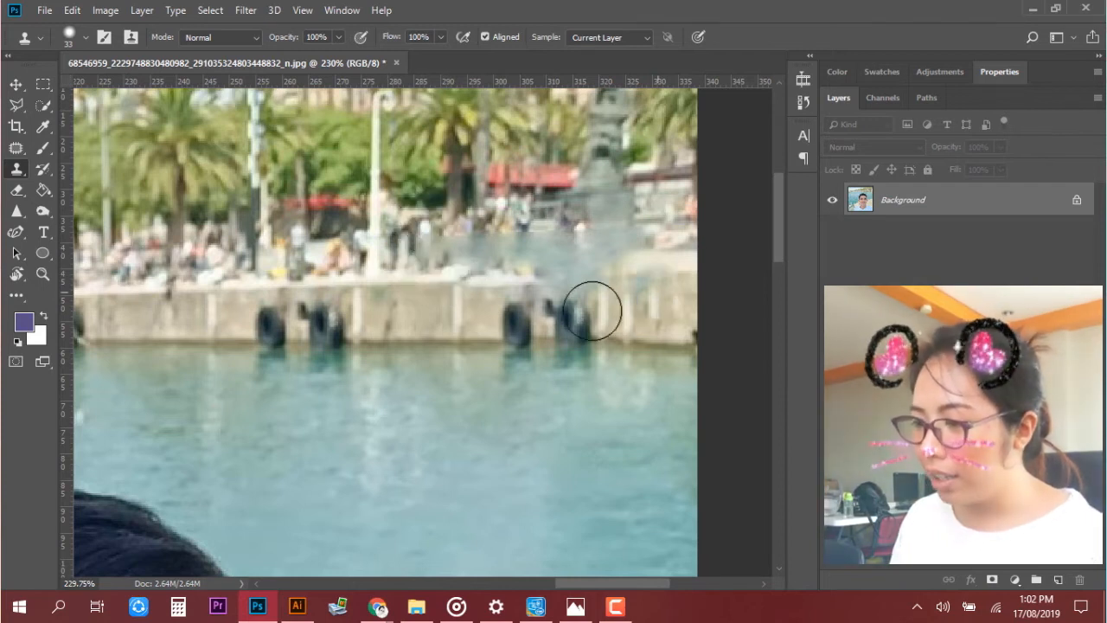
# - Enlarge the Clone Stamp brush to 73 px and sample the crowd above the two tyres beside the lamp post
pyautogui.keyDown('alt'); pyautogui.rightClick(287, 249); pyautogui.keyUp('alt')
pyautogui.moveTo(295, 250); pyautogui.dragTo(333, 251)
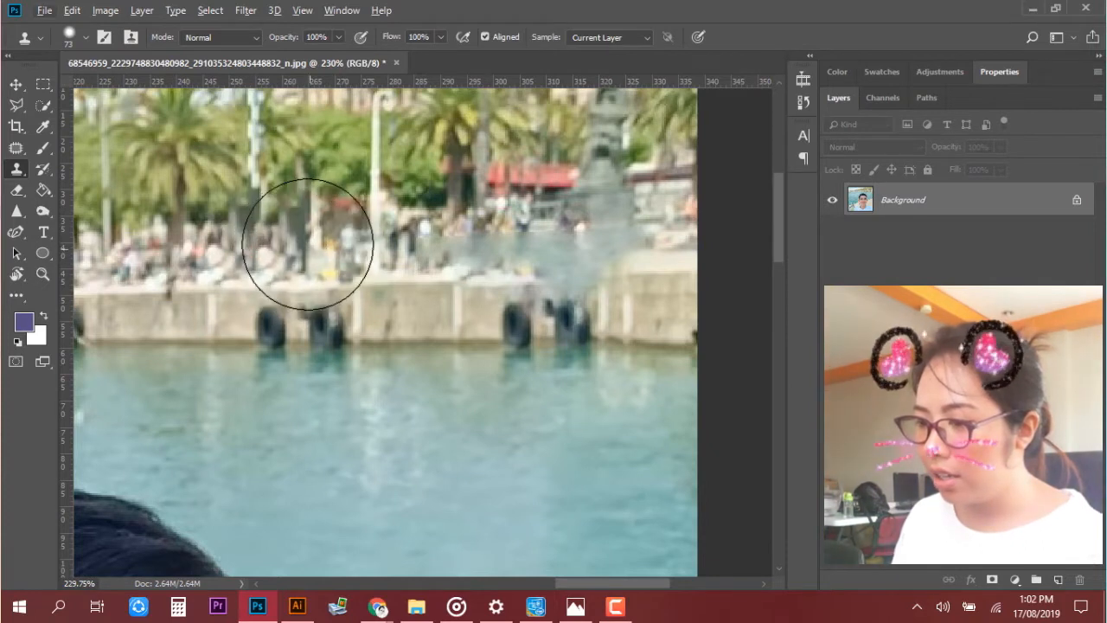
pyautogui.click(307, 244)
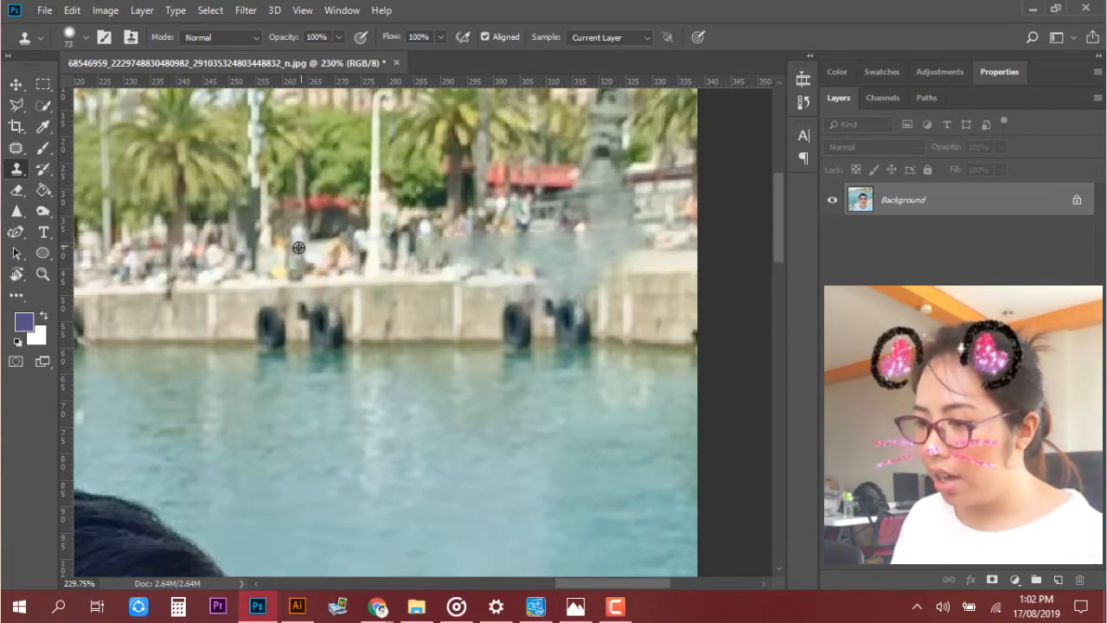
# - Clone the crowd across the blurred patch to the photo's edge and plain quay wall over the farther pair of tyres
pyautogui.moveTo(292, 244)
pyautogui.mouseDown()
pyautogui.moveTo(388, 260)
pyautogui.moveTo(408, 242)
pyautogui.mouseUp()
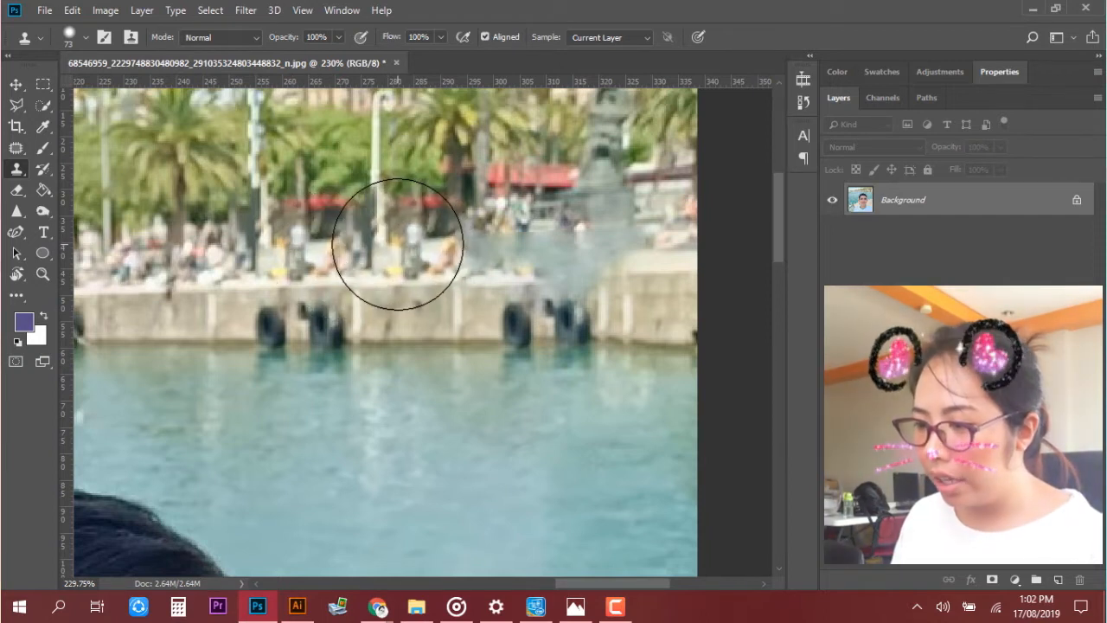
pyautogui.moveTo(305, 255)
pyautogui.mouseDown()
pyautogui.moveTo(299, 240)
pyautogui.moveTo(306, 272)
pyautogui.moveTo(297, 247)
pyautogui.moveTo(282, 246)
pyautogui.moveTo(389, 267)
pyautogui.moveTo(258, 245)
pyautogui.mouseUp()
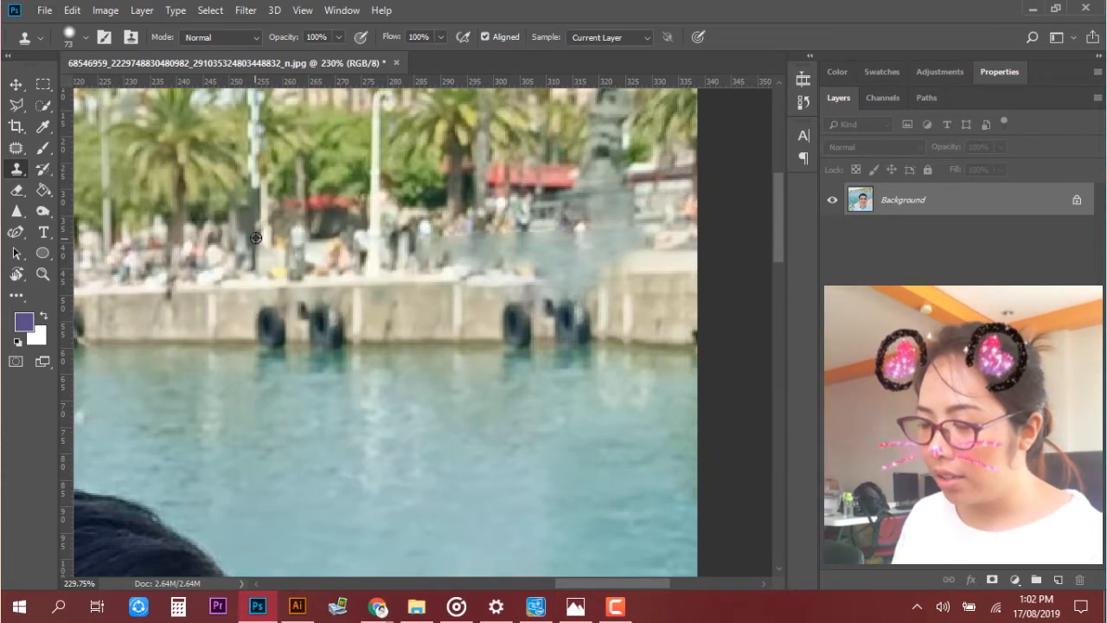
pyautogui.moveTo(314, 247)
pyautogui.mouseDown()
pyautogui.moveTo(388, 255)
pyautogui.moveTo(373, 245)
pyautogui.mouseUp()
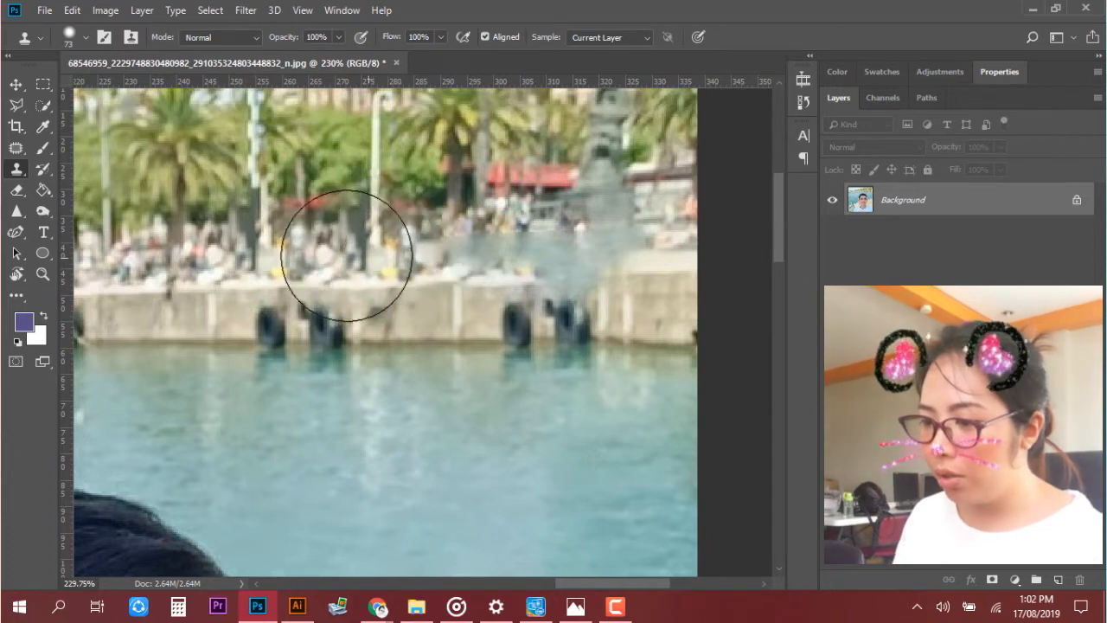
pyautogui.moveTo(435, 249)
pyautogui.mouseDown()
pyautogui.moveTo(474, 291)
pyautogui.moveTo(616, 286)
pyautogui.moveTo(525, 242)
pyautogui.mouseUp()
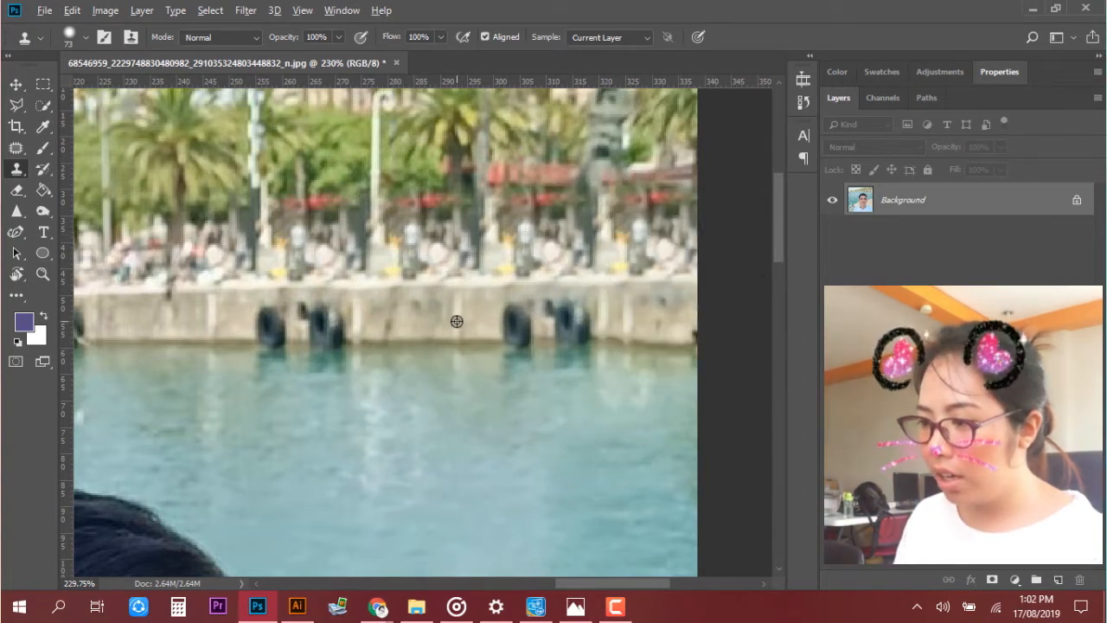
pyautogui.keyDown('alt'); pyautogui.click(448, 323); pyautogui.keyUp('alt')
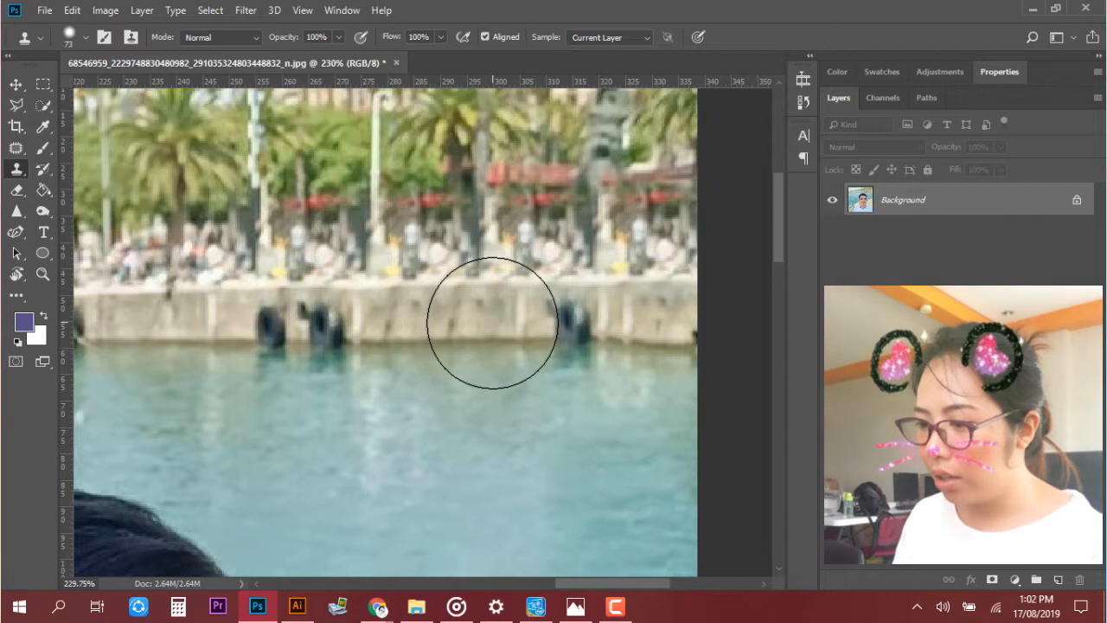
pyautogui.moveTo(491, 323); pyautogui.dragTo(616, 318)
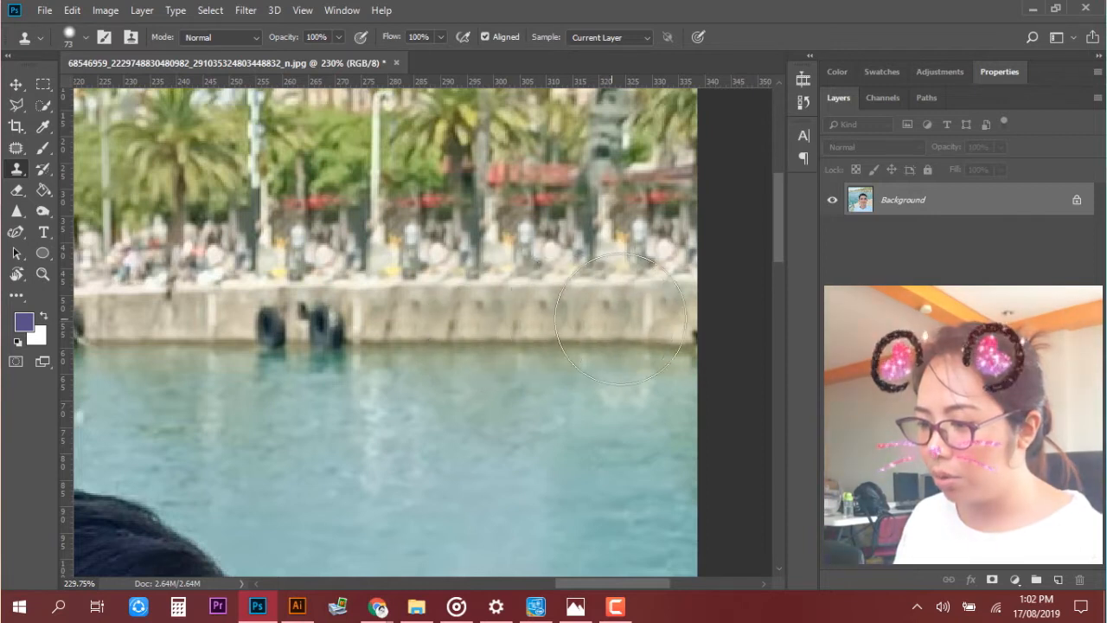
# - Straighten the ragged pier edge beside the man's ear by cloning a clean stretch of the edge along the waterline
pyautogui.scroll(-5, 433, 421)
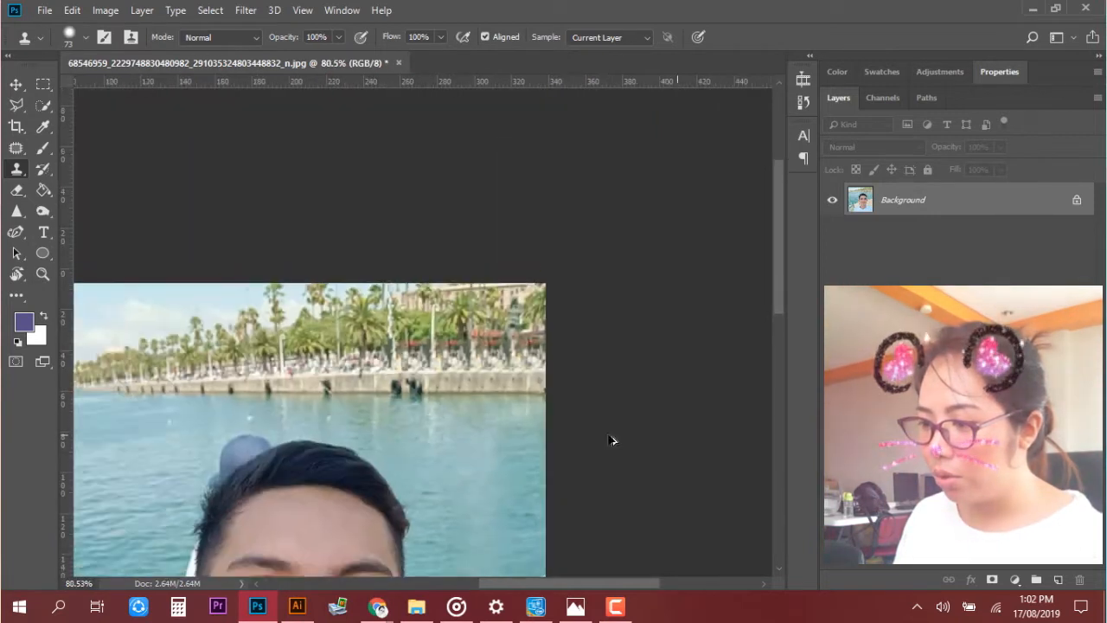
pyautogui.scroll(-3, 377, 381)
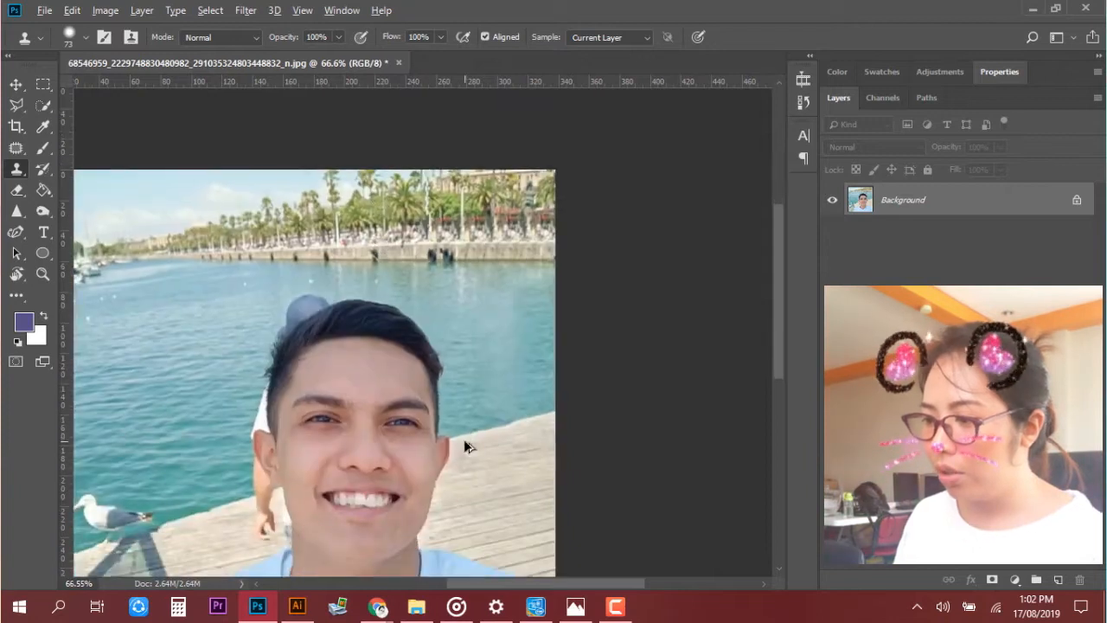
pyautogui.scroll(1, 464, 445)
pyautogui.scroll(-3, 452, 407)
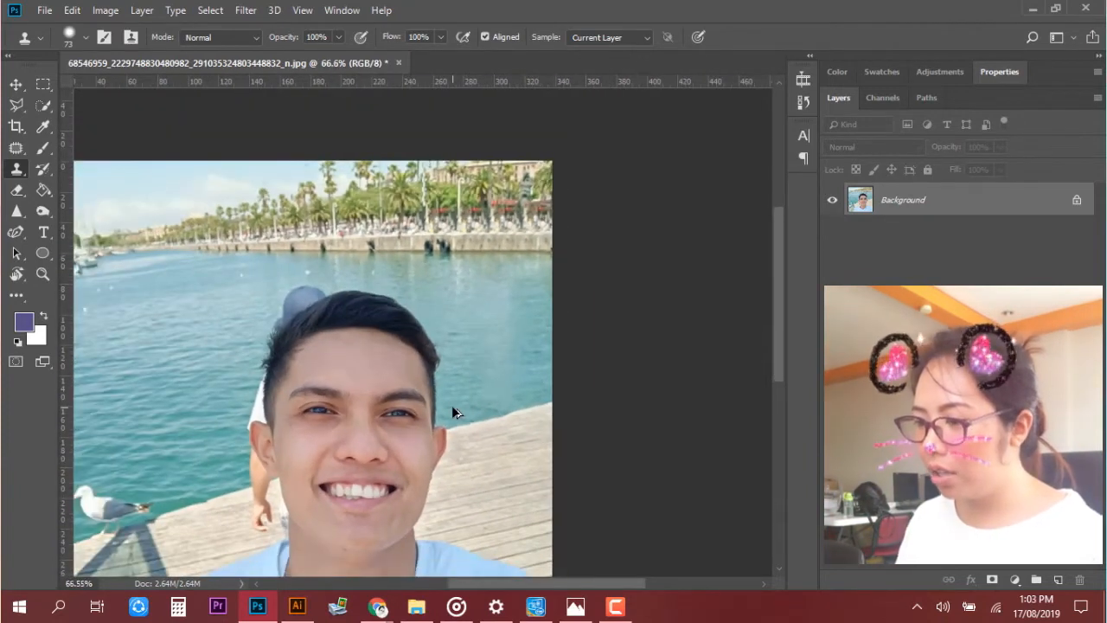
pyautogui.scroll(2, 597, 337)
pyautogui.moveTo(607, 198); pyautogui.dragTo(427, 328)
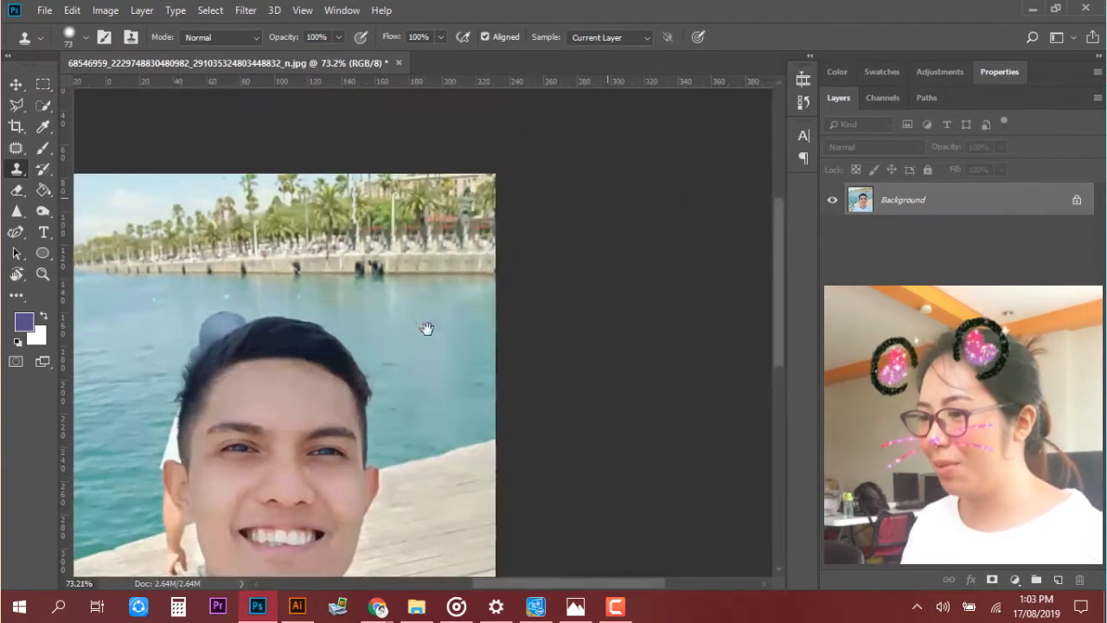
pyautogui.scroll(4, 452, 462)
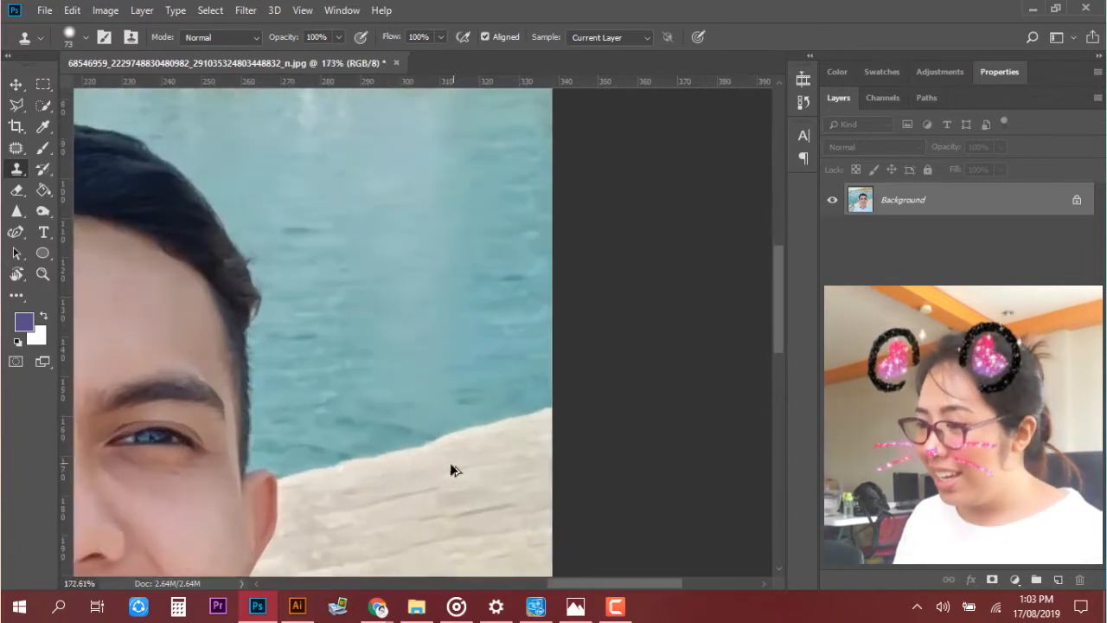
pyautogui.scroll(2, 429, 372)
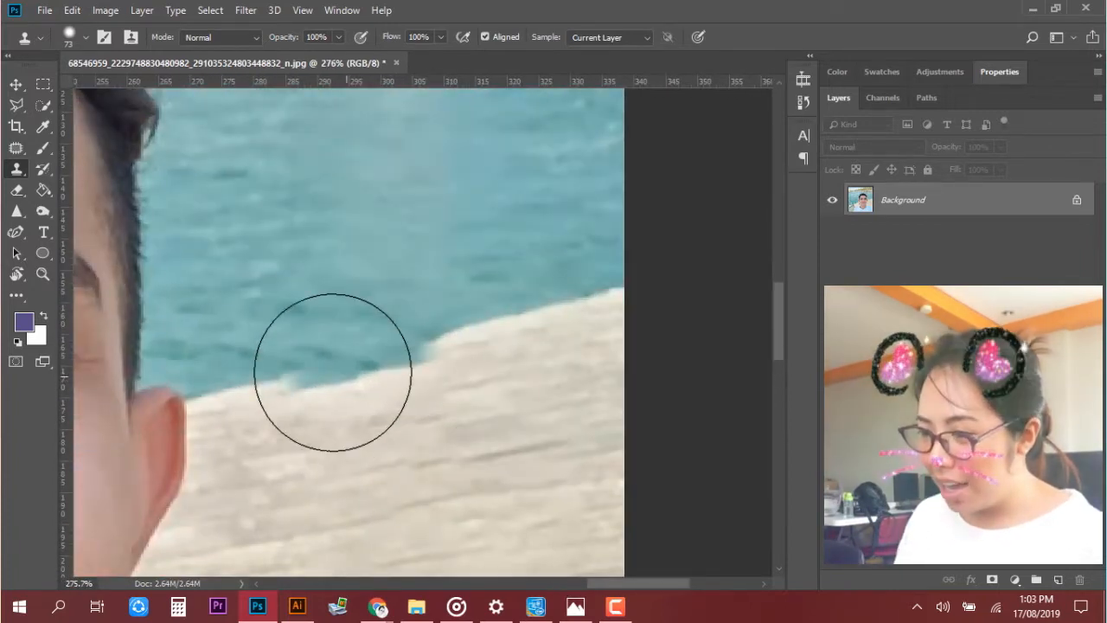
pyautogui.keyDown('alt'); pyautogui.click(270, 382); pyautogui.keyUp('alt')
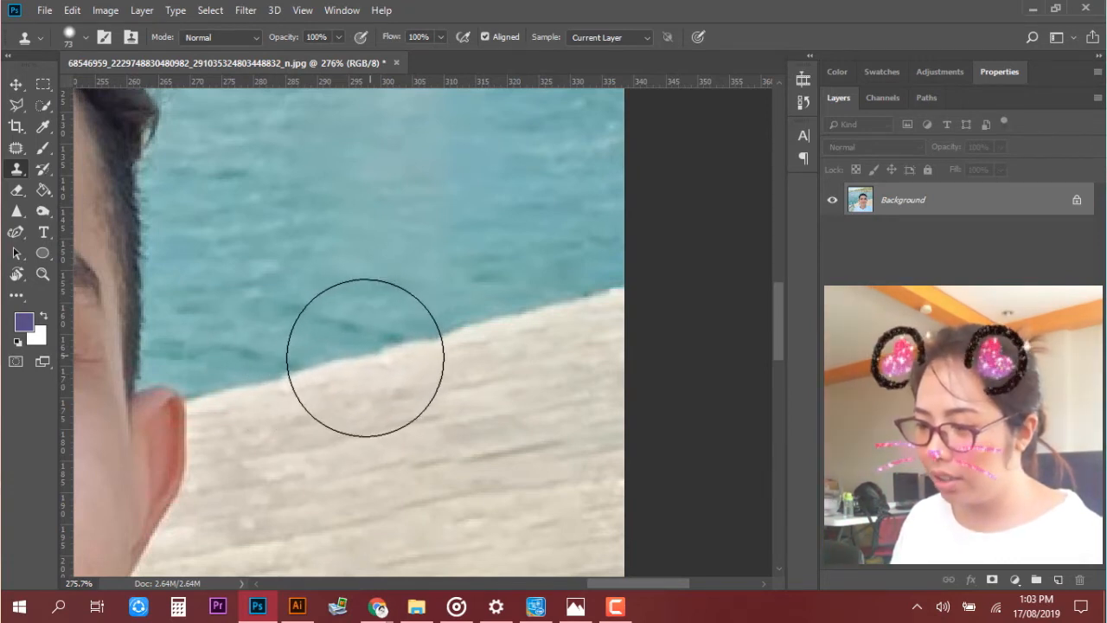
pyautogui.moveTo(364, 358); pyautogui.dragTo(586, 299)
# - Reduce the Clone Stamp brush to 39 px and clone rippled water over the smeared patch above the pier
pyautogui.scroll(-4, 586, 312)
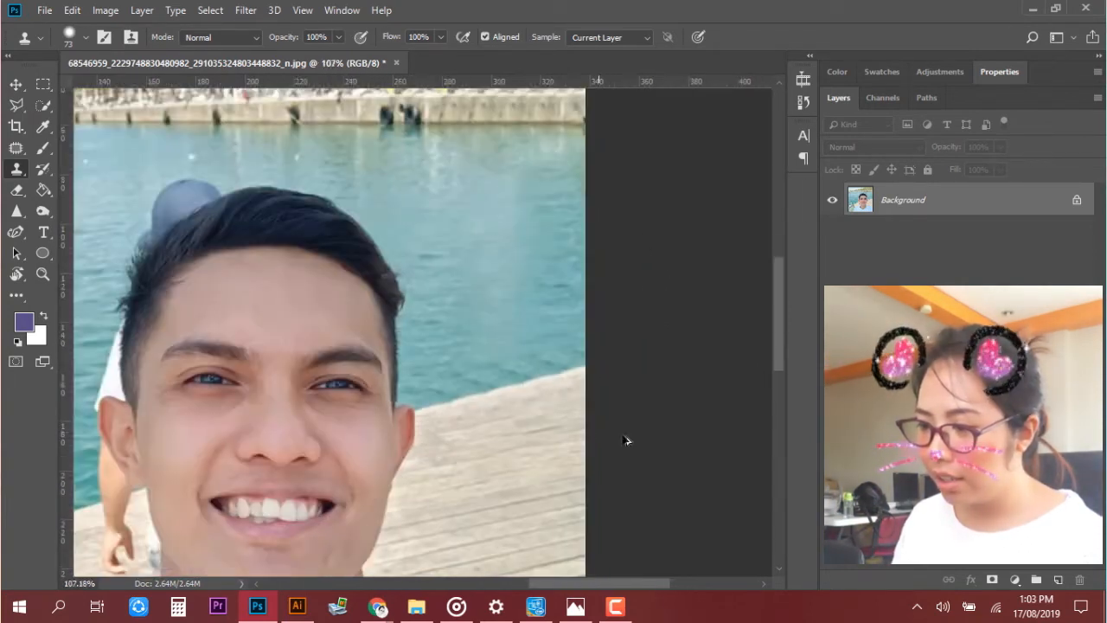
pyautogui.scroll(3, 514, 410)
pyautogui.moveTo(398, 234)
pyautogui.mouseDown()
pyautogui.moveTo(408, 252)
pyautogui.moveTo(355, 256)
pyautogui.moveTo(350, 289)
pyautogui.mouseUp()
pyautogui.moveTo(401, 239)
pyautogui.mouseDown()
pyautogui.moveTo(429, 271)
pyautogui.moveTo(412, 265)
pyautogui.mouseUp()
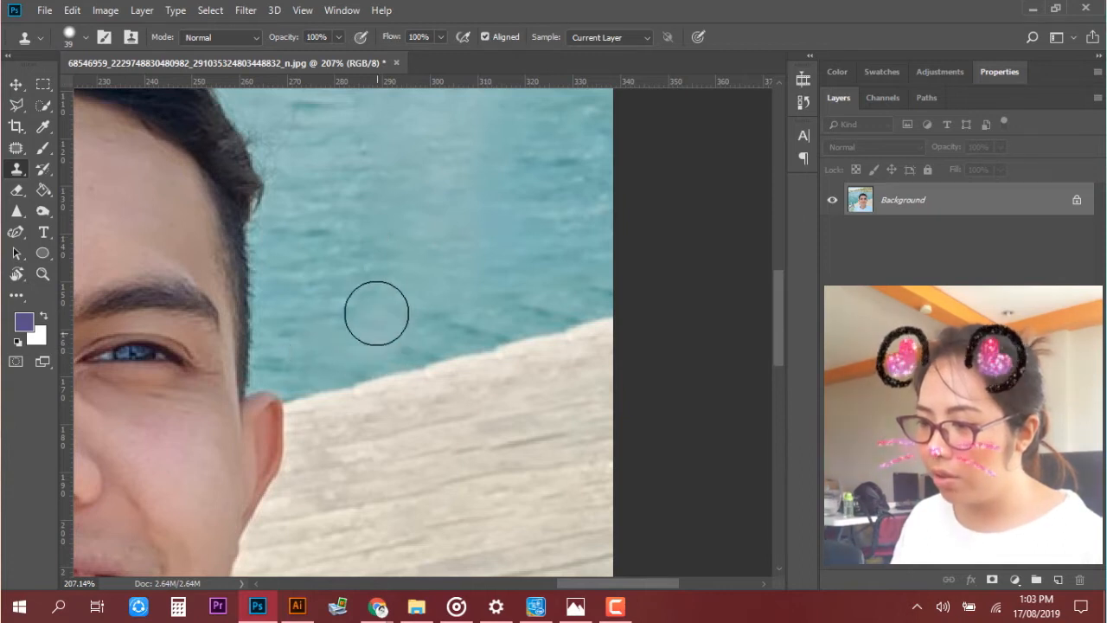
pyautogui.moveTo(393, 207); pyautogui.dragTo(392, 220)
pyautogui.moveTo(390, 91); pyautogui.dragTo(395, 147)
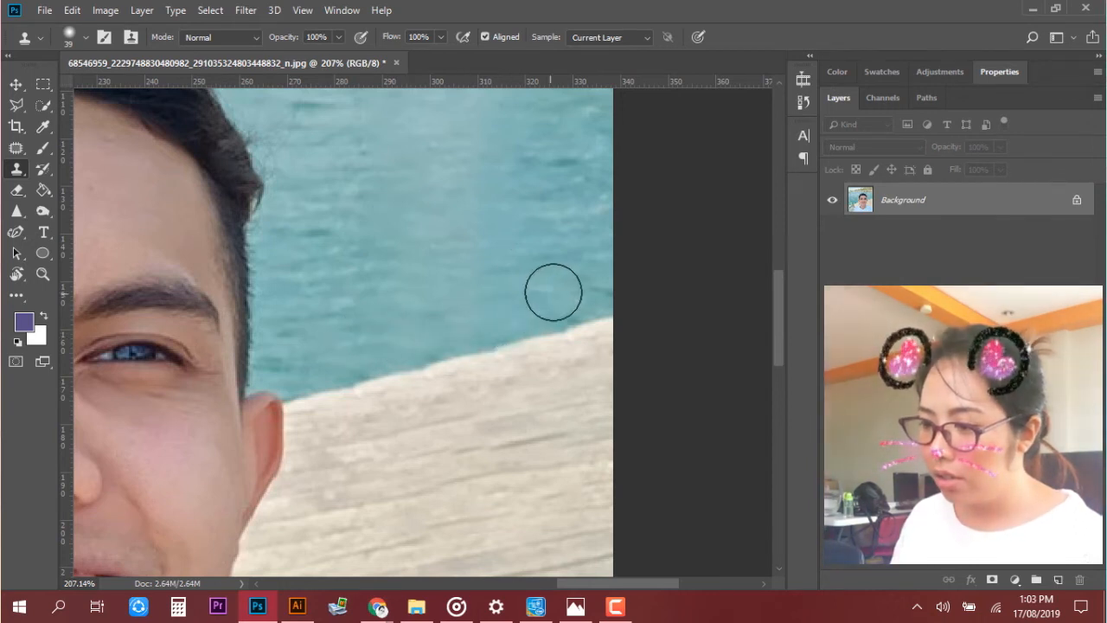
# - Try cloning water over the brim of the blue cap behind the man's hair, then undo the stroke
pyautogui.scroll(-8, 571, 307)
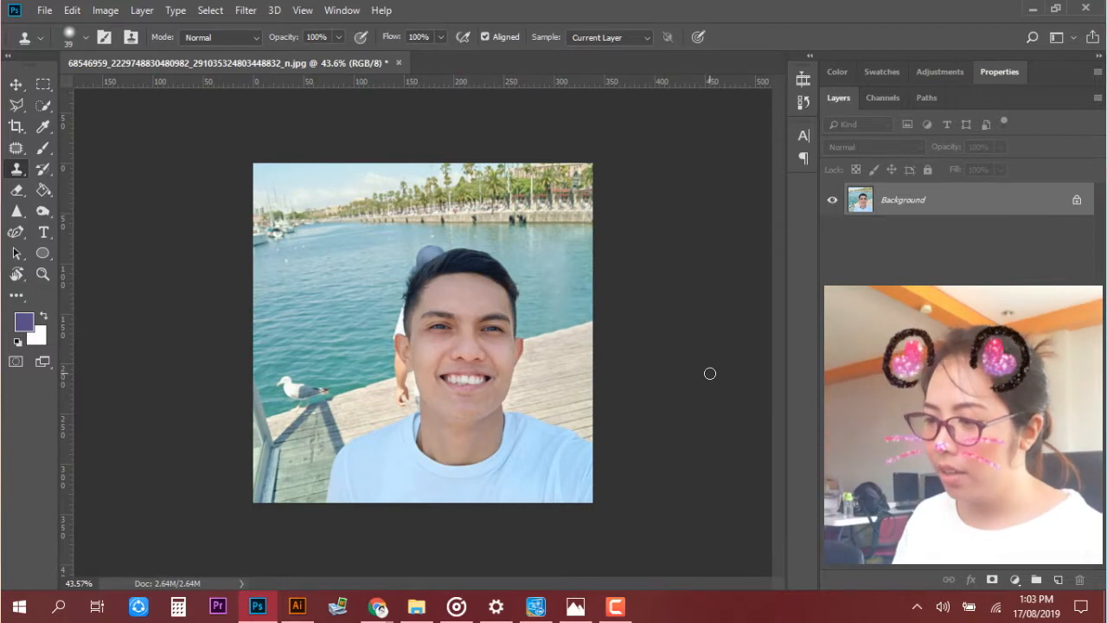
pyautogui.scroll(5, 424, 333)
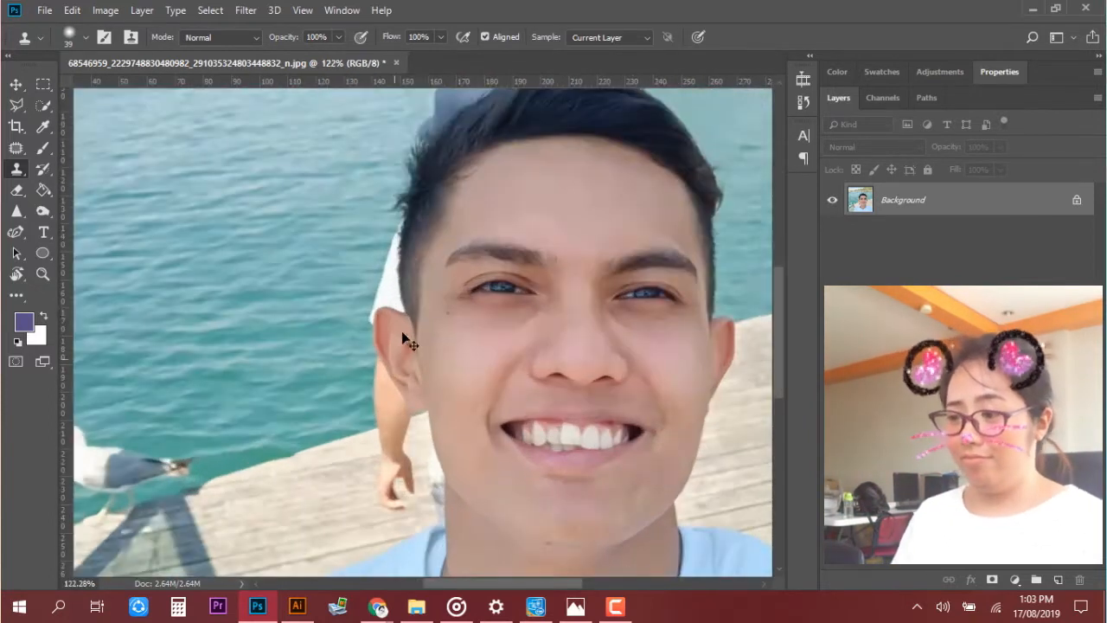
pyautogui.moveTo(467, 228); pyautogui.dragTo(421, 347)
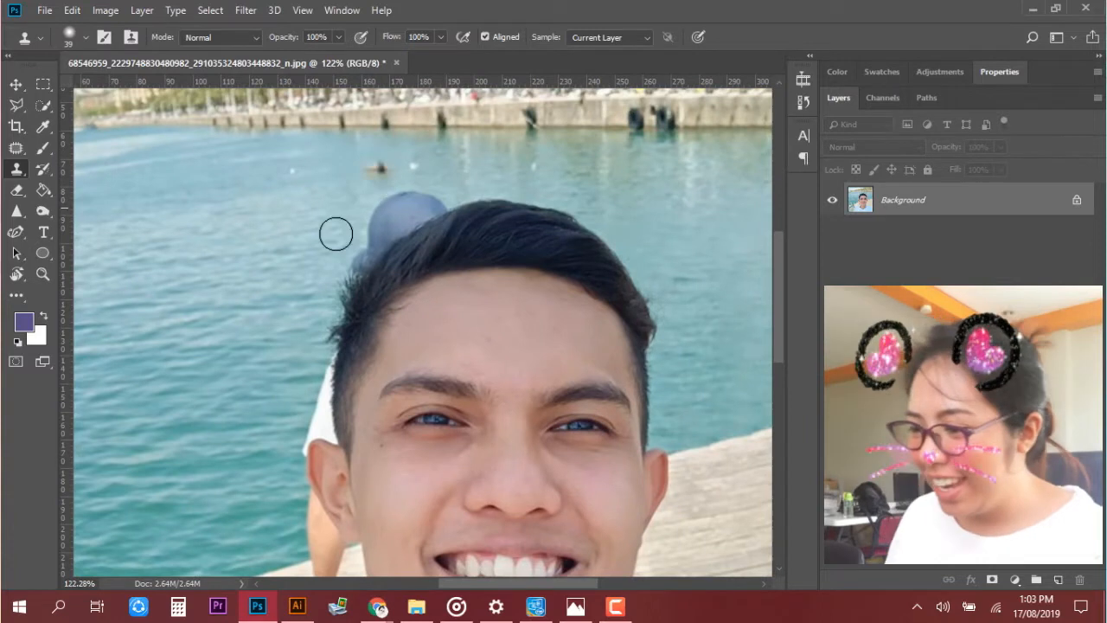
pyautogui.scroll(5, 333, 255)
pyautogui.moveTo(313, 227); pyautogui.dragTo(326, 277)
pyautogui.scroll(3, 341, 291)
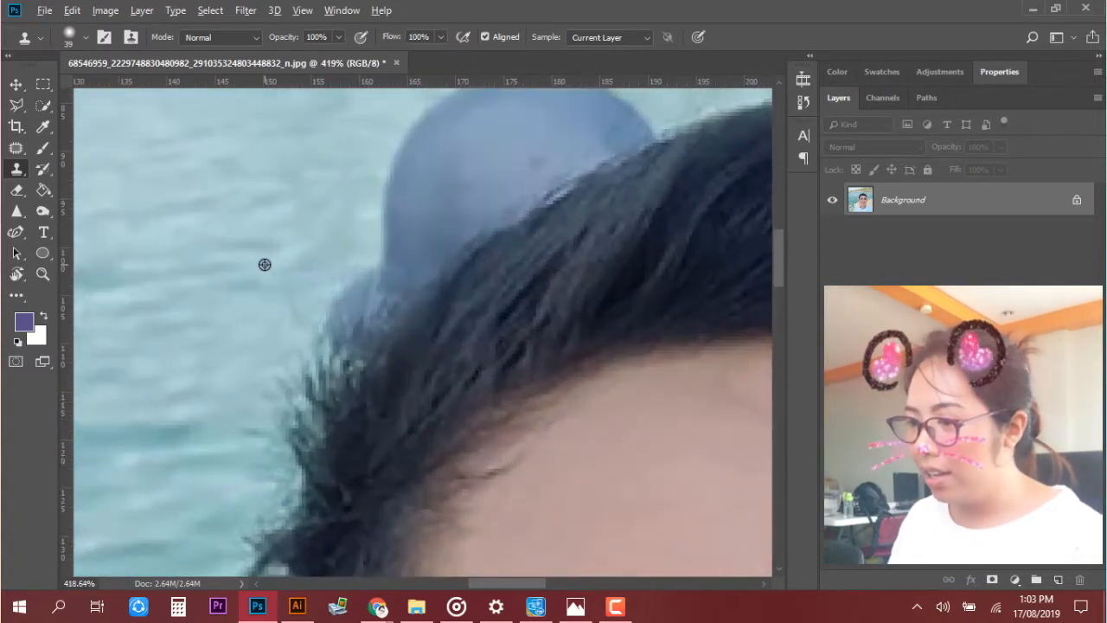
pyautogui.moveTo(316, 289)
pyautogui.mouseDown()
pyautogui.moveTo(341, 322)
pyautogui.moveTo(366, 276)
pyautogui.mouseUp()
pyautogui.hotkey('ctrl', 'z')
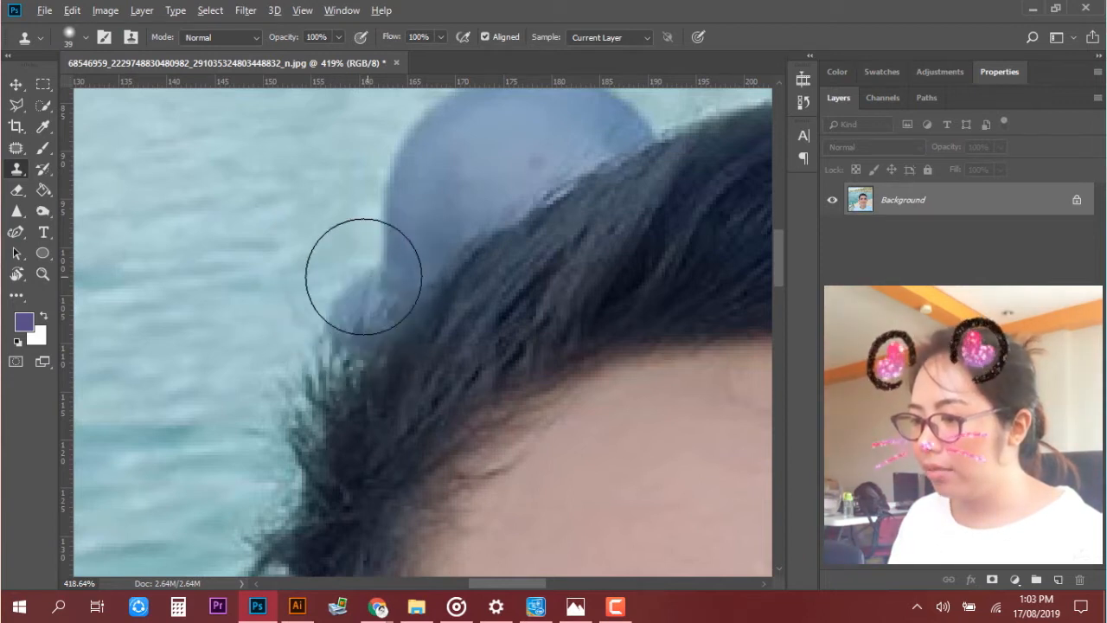
# - Set the brush hardness to 81% and clone water over the brim and lower side of the blue cap
pyautogui.rightClick(249, 234)
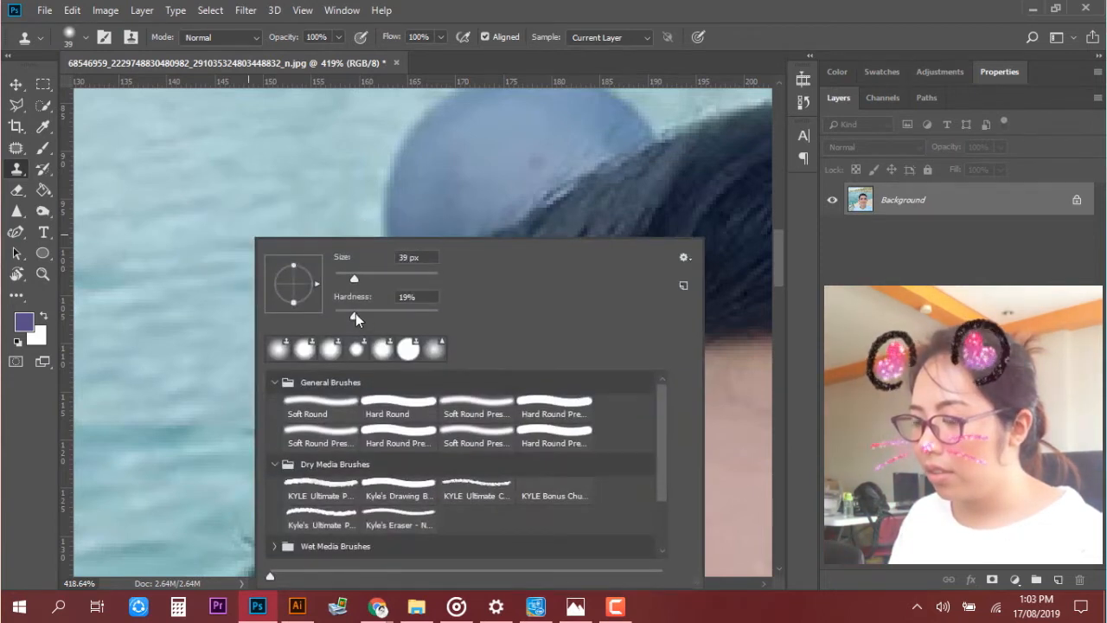
pyautogui.moveTo(408, 314); pyautogui.dragTo(419, 316)
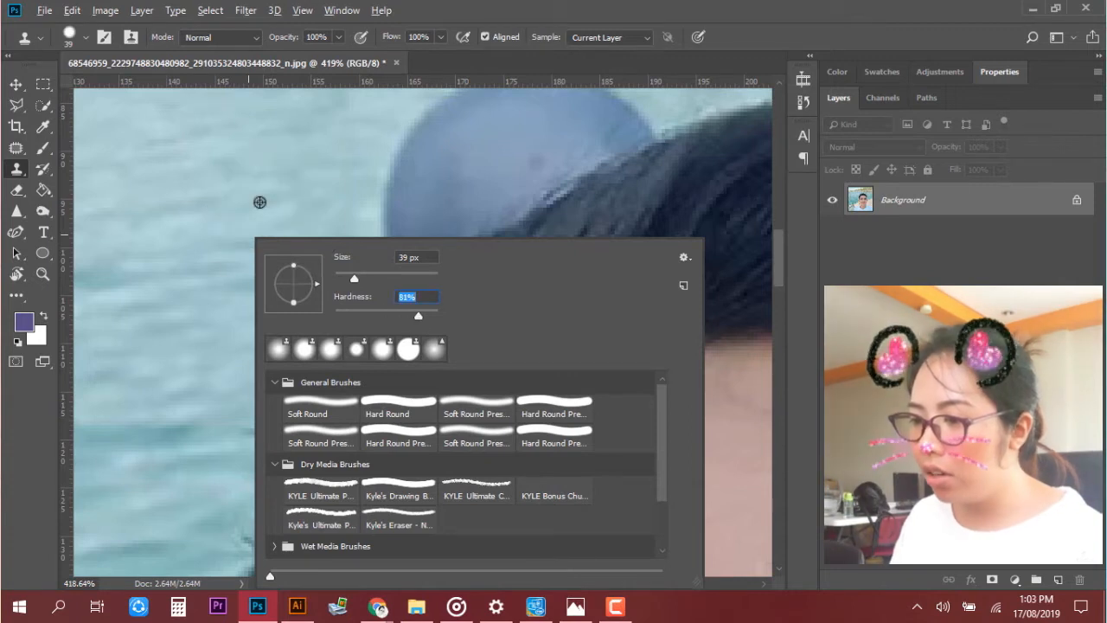
pyautogui.keyDown('alt'); pyautogui.click(260, 202); pyautogui.keyUp('alt')
pyautogui.keyDown('alt'); pyautogui.click(205, 244); pyautogui.keyUp('alt')
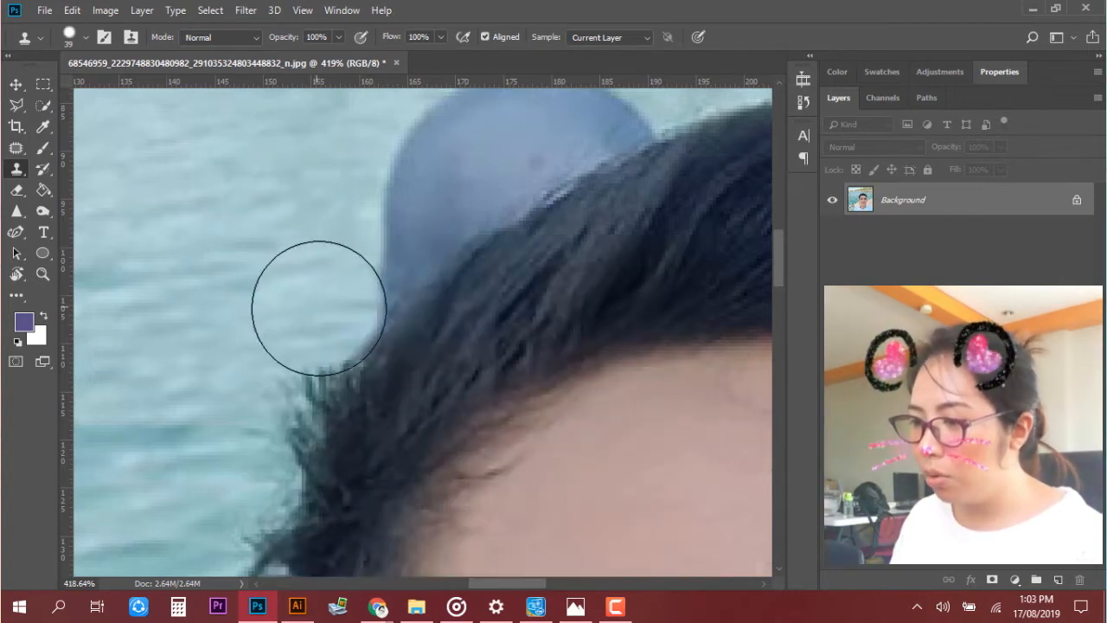
pyautogui.click(320, 307)
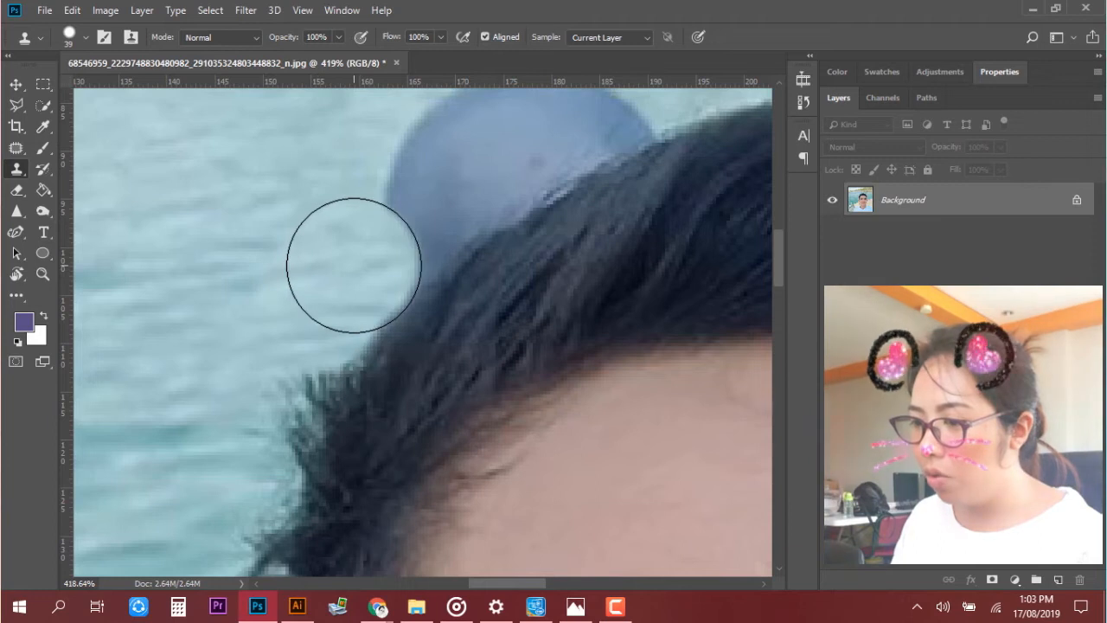
pyautogui.moveTo(381, 241); pyautogui.dragTo(391, 224)
# - Clone water over the rest of the blue cap down to the hairline, resampling the water as needed
pyautogui.moveTo(388, 225)
pyautogui.mouseDown()
pyautogui.moveTo(311, 272)
pyautogui.moveTo(404, 203)
pyautogui.moveTo(444, 188)
pyautogui.moveTo(431, 201)
pyautogui.mouseUp()
pyautogui.hotkey('ctrl', 'z')
pyautogui.keyDown('alt'); pyautogui.click(190, 199); pyautogui.keyUp('alt')
pyautogui.moveTo(351, 221)
pyautogui.mouseDown()
pyautogui.moveTo(401, 219)
pyautogui.moveTo(436, 189)
pyautogui.moveTo(321, 271)
pyautogui.mouseUp()
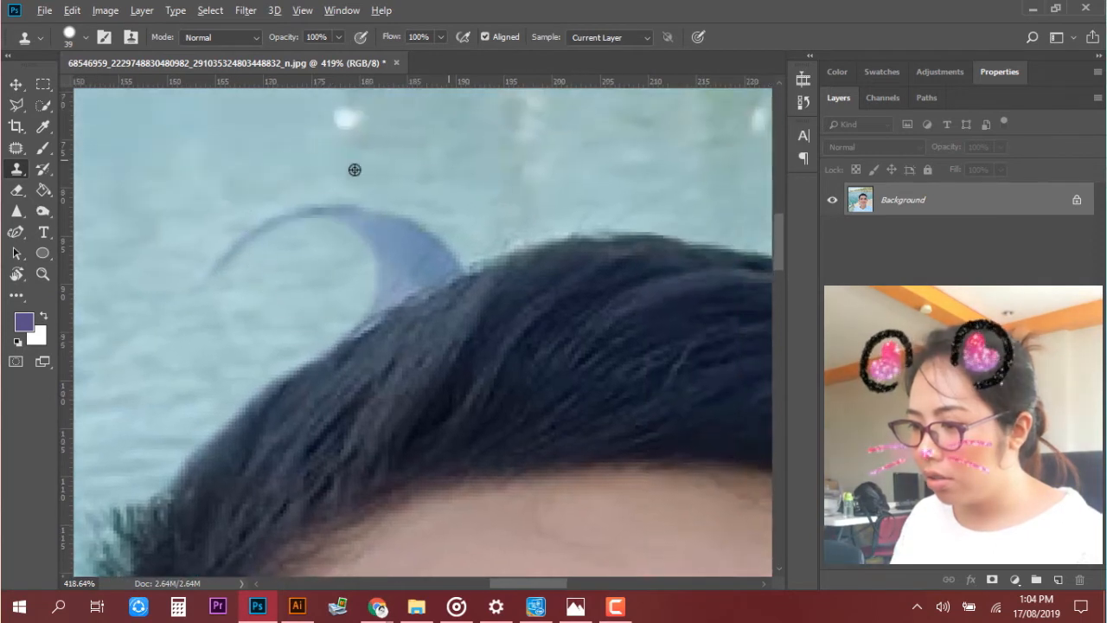
pyautogui.keyDown('alt'); pyautogui.click(178, 163); pyautogui.keyUp('alt')
pyautogui.click(314, 282)
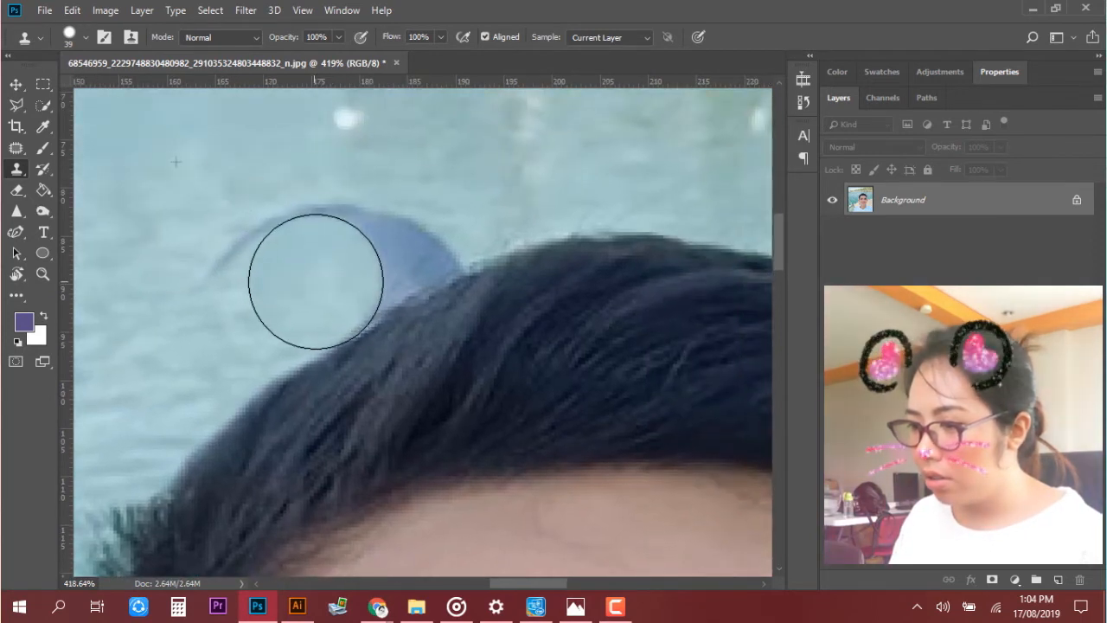
pyautogui.moveTo(364, 256); pyautogui.dragTo(448, 207)
# - Enlarge the Clone Stamp to a soft 72 px brush and clone water over the white spots above the hair
pyautogui.scroll(-3, 363, 260)
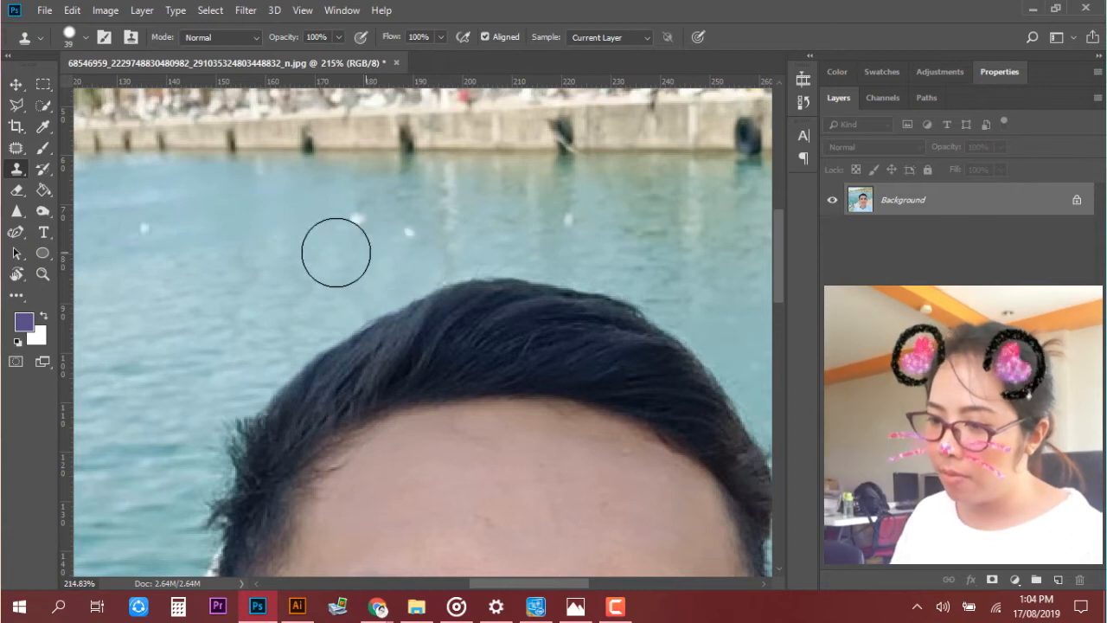
pyautogui.moveTo(190, 284)
pyautogui.mouseDown()
pyautogui.moveTo(215, 284)
pyautogui.moveTo(214, 244)
pyautogui.mouseUp()
pyautogui.moveTo(214, 303)
pyautogui.mouseDown()
pyautogui.moveTo(212, 182)
pyautogui.moveTo(235, 83)
pyautogui.mouseUp()
pyautogui.moveTo(215, 370); pyautogui.dragTo(215, 249)
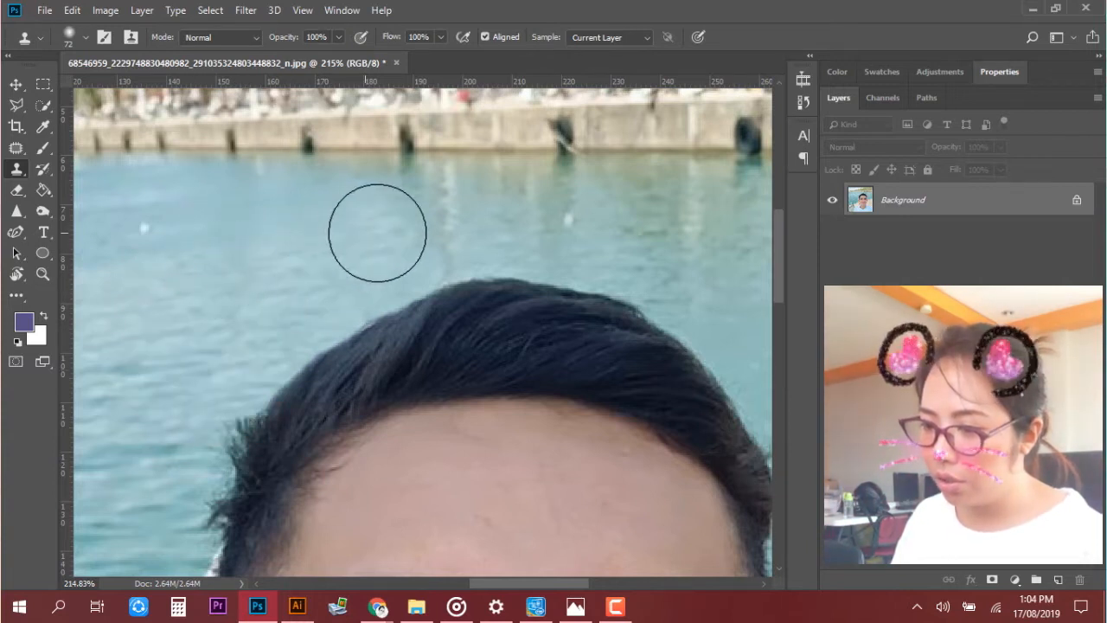
pyautogui.scroll(-3, 244, 320)
pyautogui.scroll(5, 286, 316)
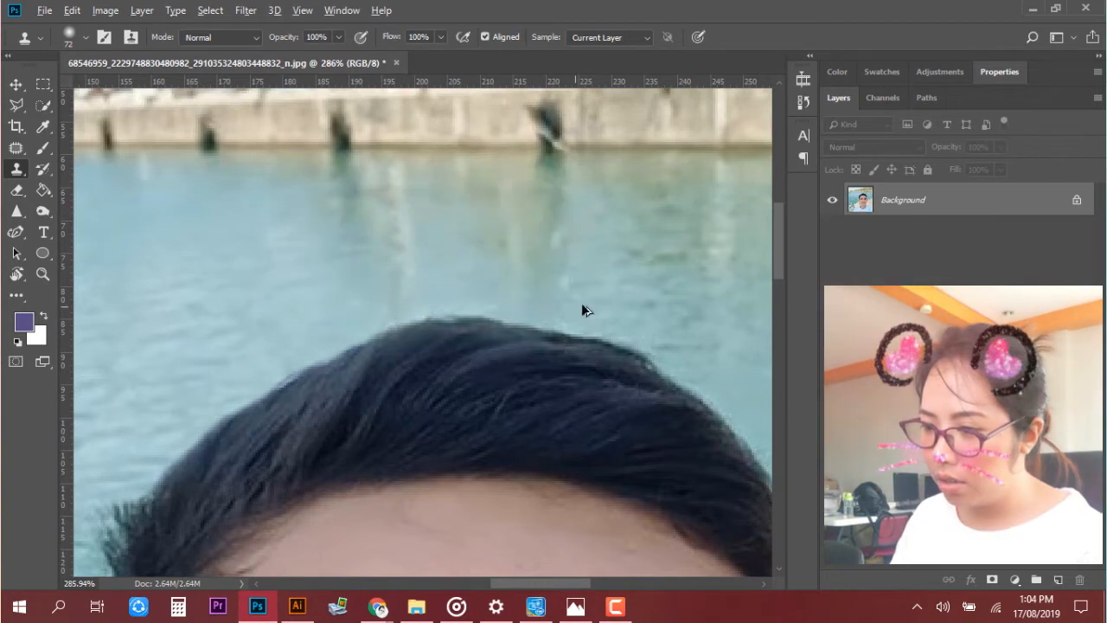
# - Shrink the Clone Stamp brush to 31 px and harden its edge for the white cloth above the man's ear
pyautogui.scroll(-8, 660, 341)
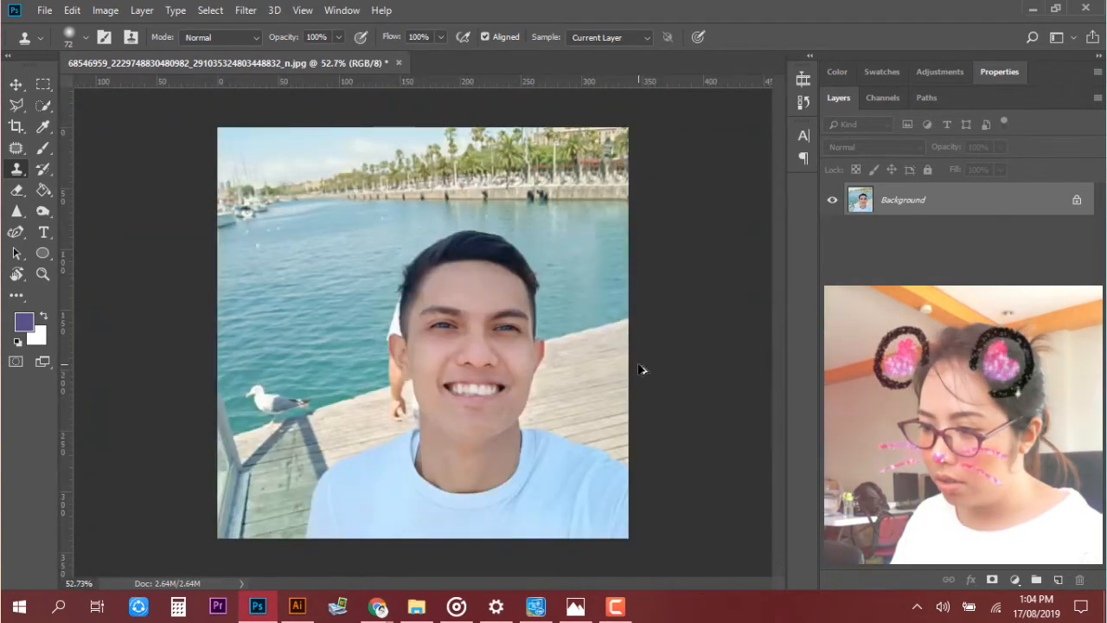
pyautogui.scroll(8, 372, 338)
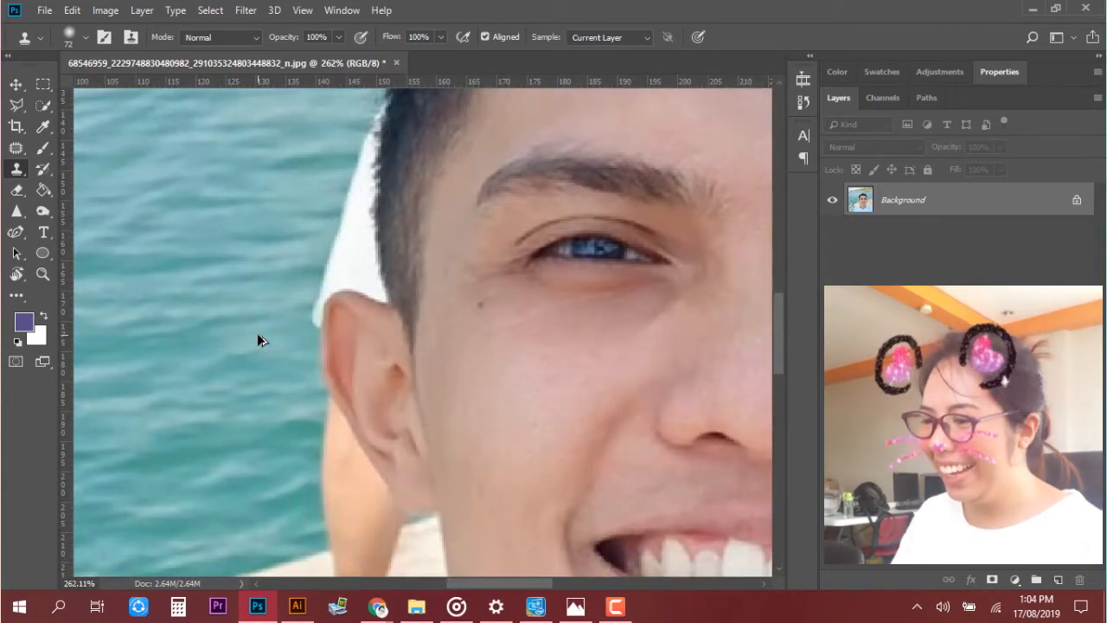
pyautogui.scroll(-4, 265, 351)
pyautogui.scroll(3, 267, 352)
pyautogui.scroll(1, 264, 346)
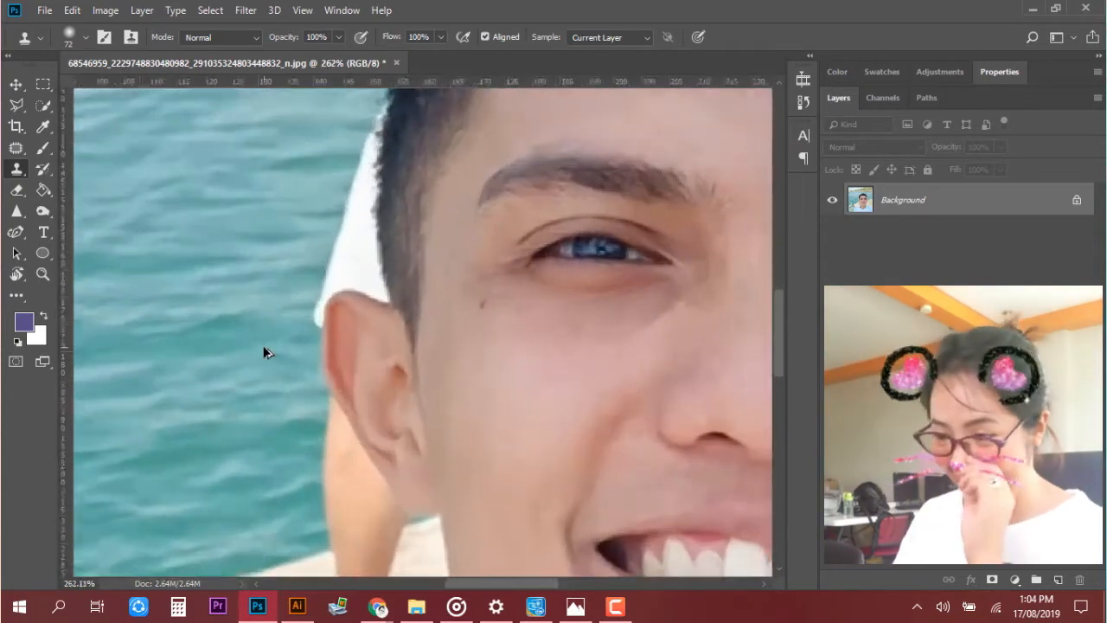
pyautogui.moveTo(216, 228)
pyautogui.mouseDown()
pyautogui.moveTo(128, 245)
pyautogui.moveTo(160, 245)
pyautogui.mouseUp()
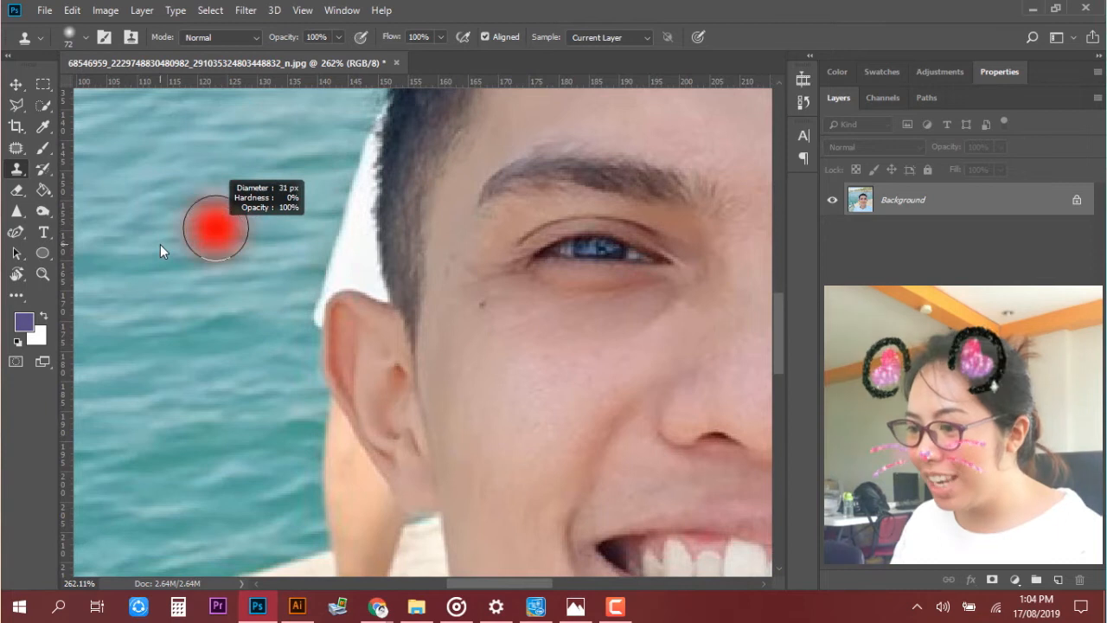
pyautogui.moveTo(213, 275)
pyautogui.mouseDown()
pyautogui.moveTo(211, 181)
pyautogui.moveTo(209, 409)
pyautogui.mouseUp()
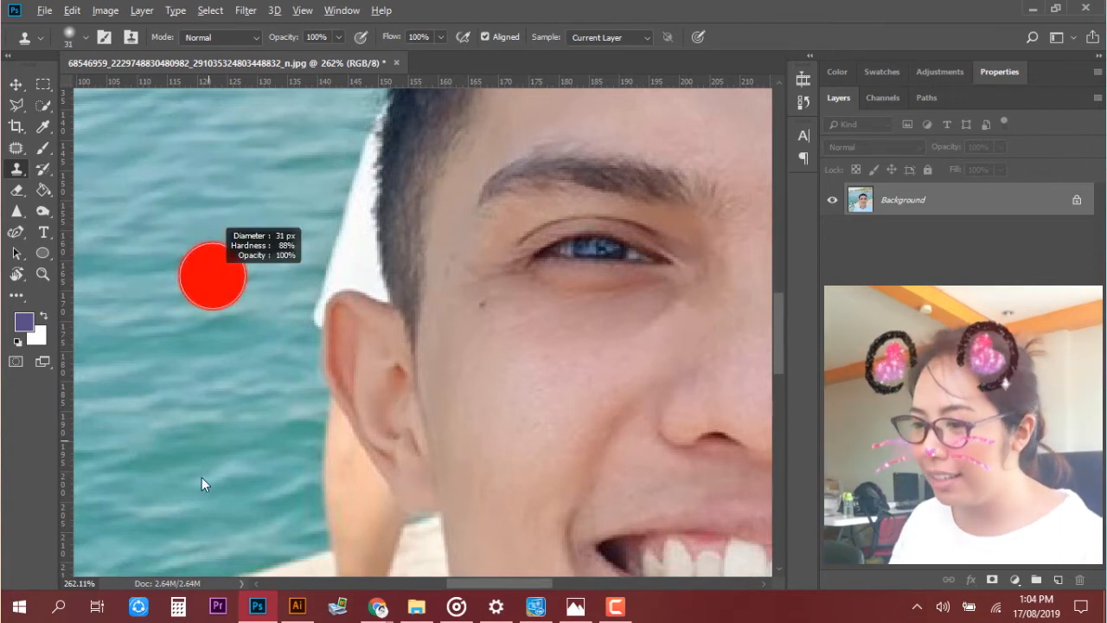
pyautogui.moveTo(202, 473); pyautogui.dragTo(202, 476)
pyautogui.moveTo(198, 180); pyautogui.dragTo(194, 257)
# - Reduce the brush to 11 px and clone water over the outer edge of the white cloth beside the ear
pyautogui.scroll(9, 305, 305)
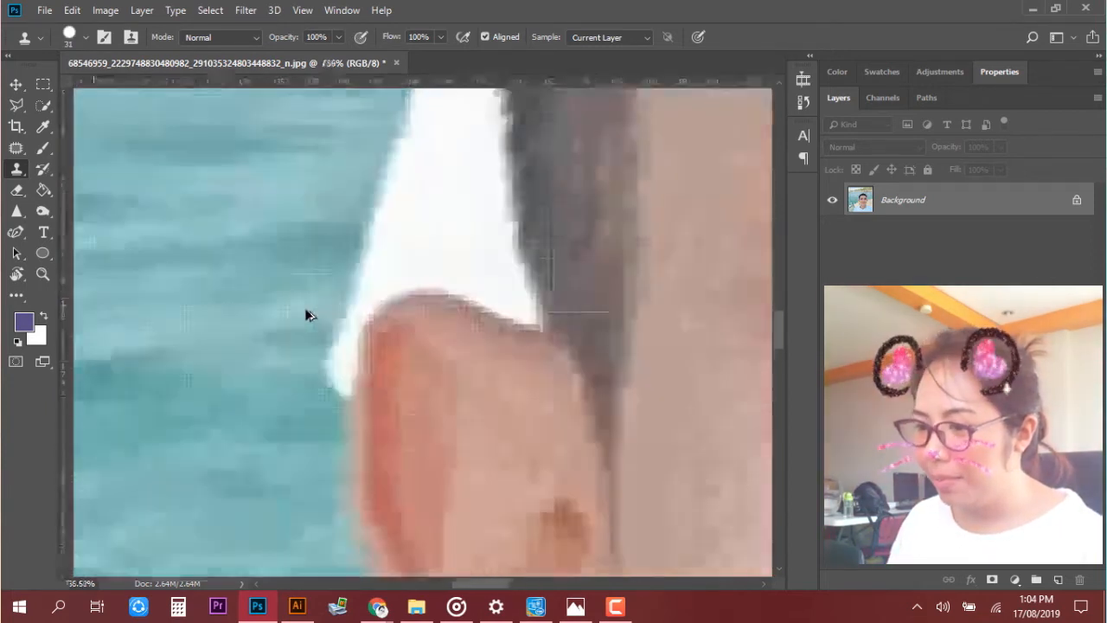
pyautogui.moveTo(255, 336)
pyautogui.mouseDown()
pyautogui.moveTo(198, 338)
pyautogui.moveTo(237, 343)
pyautogui.mouseUp()
pyautogui.keyDown('alt'); pyautogui.click(244, 317); pyautogui.keyUp('alt')
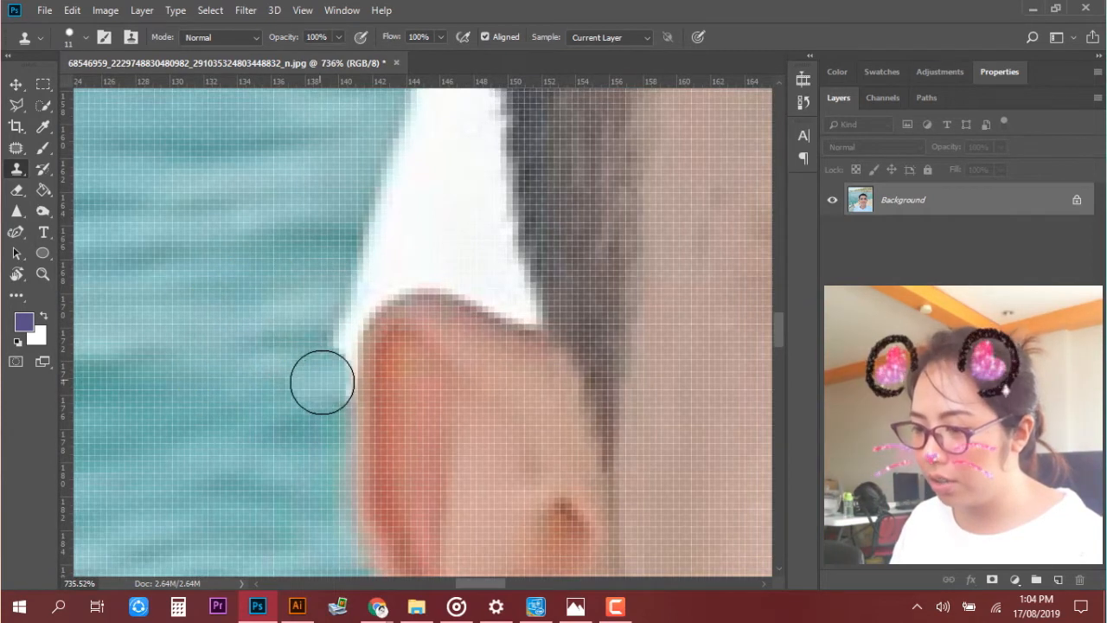
pyautogui.moveTo(320, 388); pyautogui.dragTo(329, 346)
pyautogui.moveTo(295, 299); pyautogui.dragTo(296, 225)
# - Try cloning freshly sampled water across the white cloth and the top of the ear, then undo the stroke
pyautogui.keyDown('alt'); pyautogui.click(251, 302); pyautogui.keyUp('alt')
pyautogui.moveTo(325, 366)
pyautogui.mouseDown()
pyautogui.moveTo(331, 331)
pyautogui.moveTo(375, 271)
pyautogui.moveTo(464, 263)
pyautogui.moveTo(458, 269)
pyautogui.moveTo(515, 299)
pyautogui.moveTo(484, 181)
pyautogui.moveTo(491, 349)
pyautogui.mouseUp()
pyautogui.hotkey('ctrl', 'z')
# - Clone water over the remaining white cloth between the ear and the hairline, resampling the water and enlarging the brush to 21 px
pyautogui.keyDown('alt'); pyautogui.click(205, 183); pyautogui.keyUp('alt')
pyautogui.moveTo(233, 257); pyautogui.dragTo(297, 269)
pyautogui.keyDown('alt'); pyautogui.click(203, 288); pyautogui.keyUp('alt')
pyautogui.moveTo(413, 353)
pyautogui.mouseDown()
pyautogui.moveTo(421, 283)
pyautogui.moveTo(451, 291)
pyautogui.mouseUp()
pyautogui.moveTo(449, 299)
pyautogui.mouseDown()
pyautogui.moveTo(445, 410)
pyautogui.moveTo(435, 361)
pyautogui.mouseUp()
pyautogui.moveTo(442, 195); pyautogui.dragTo(454, 305)
pyautogui.click(451, 304)
pyautogui.moveTo(402, 221); pyautogui.dragTo(380, 324)
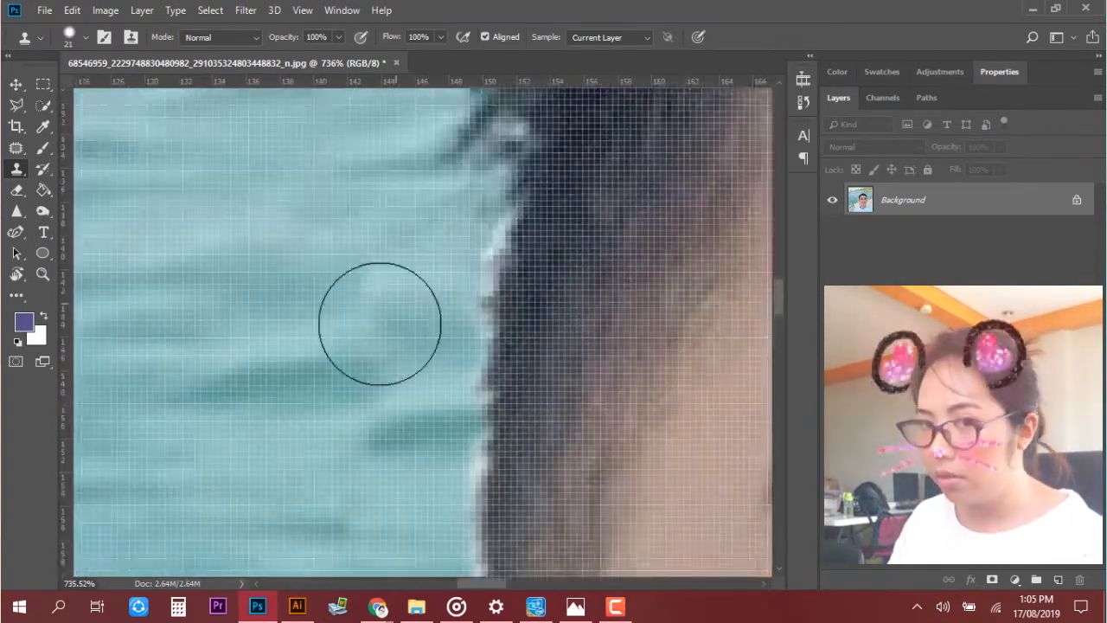
# - Outline the bystander's hand and forearm on the pier with the Polygonal Lasso and replace them with a Content-Aware fill
pyautogui.scroll(-12, 383, 452)
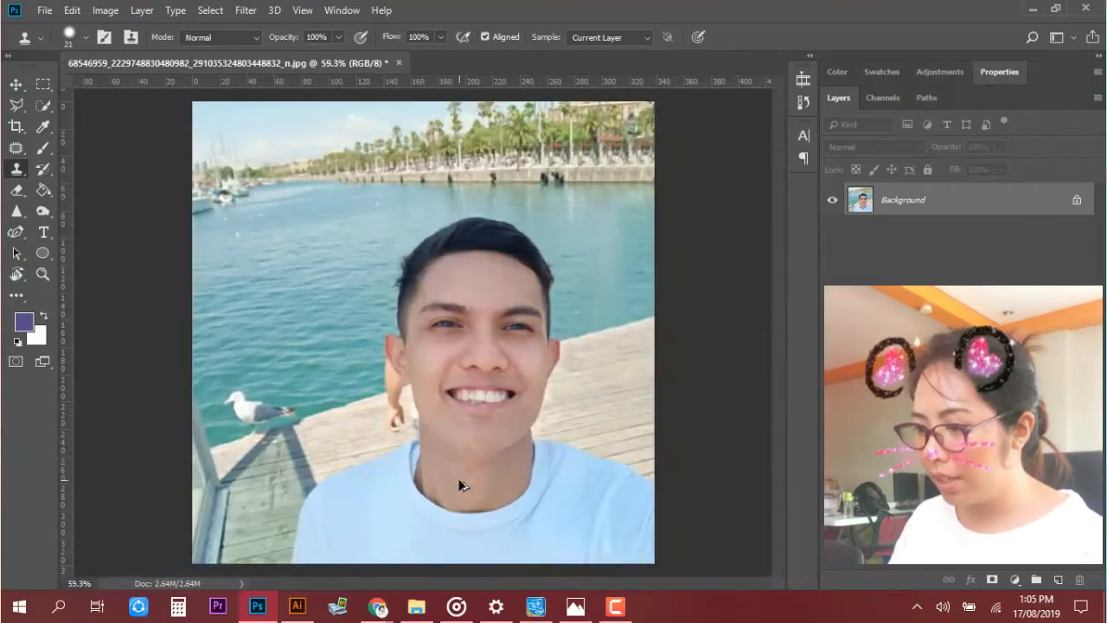
pyautogui.scroll(9, 401, 421)
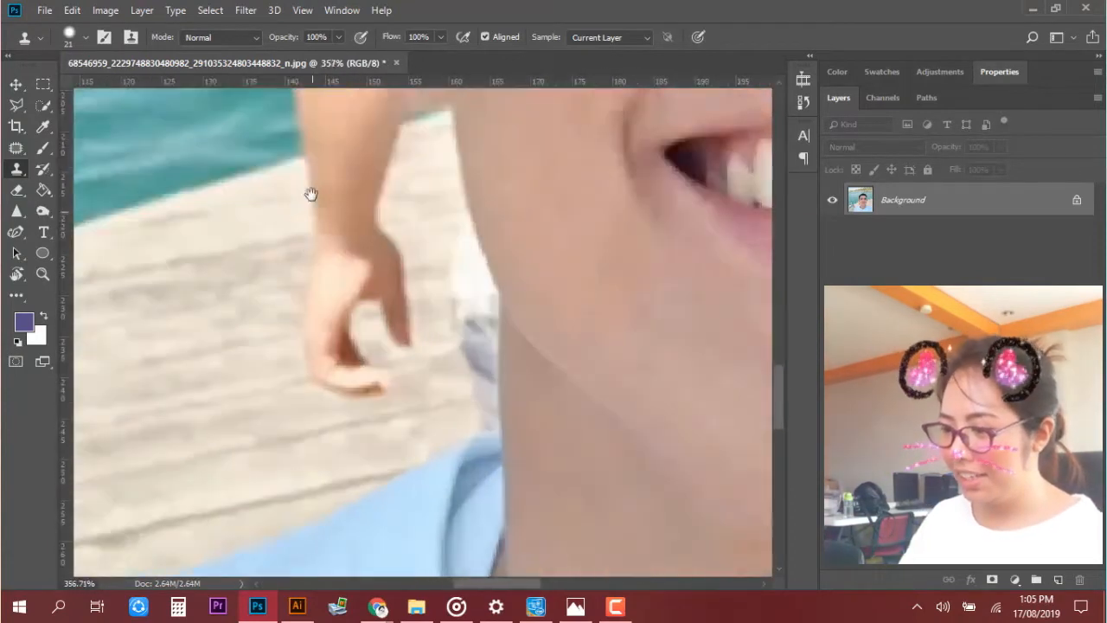
pyautogui.moveTo(312, 196); pyautogui.dragTo(433, 423)
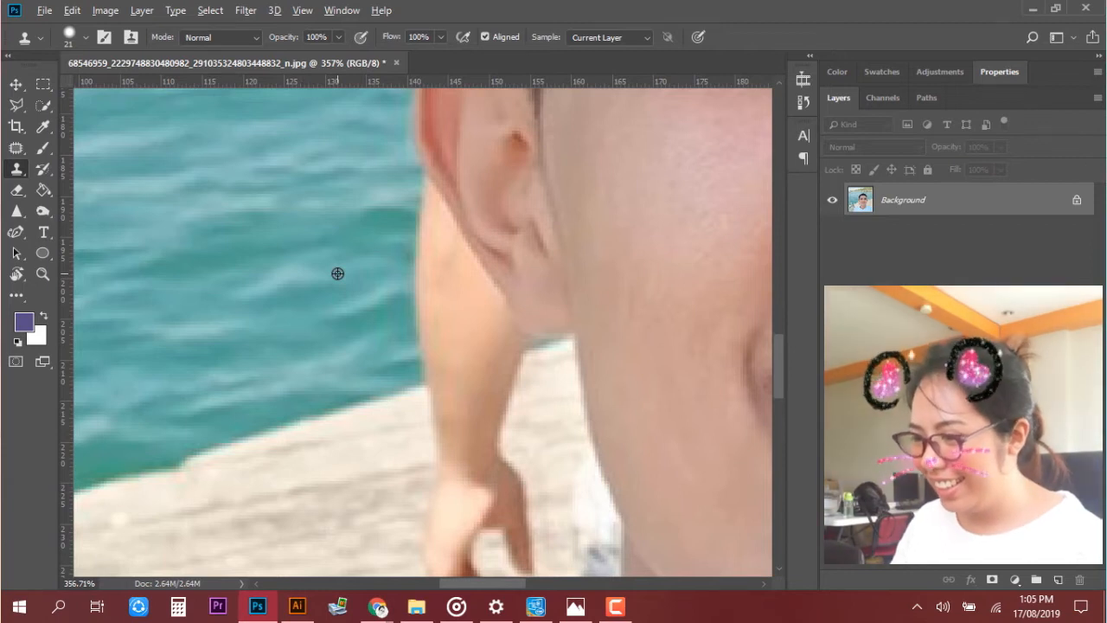
pyautogui.scroll(-7, 347, 446)
pyautogui.scroll(8, 346, 446)
pyautogui.moveTo(344, 298); pyautogui.dragTo(242, 94)
pyautogui.click(17, 104)
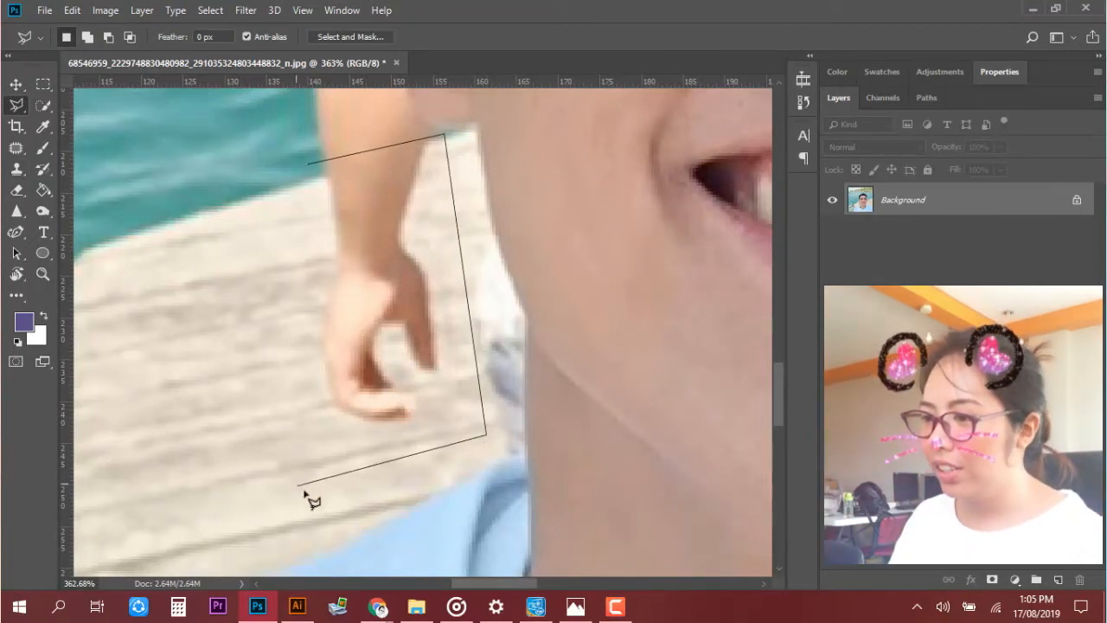
pyautogui.rightClick(316, 173)
pyautogui.click(366, 362)
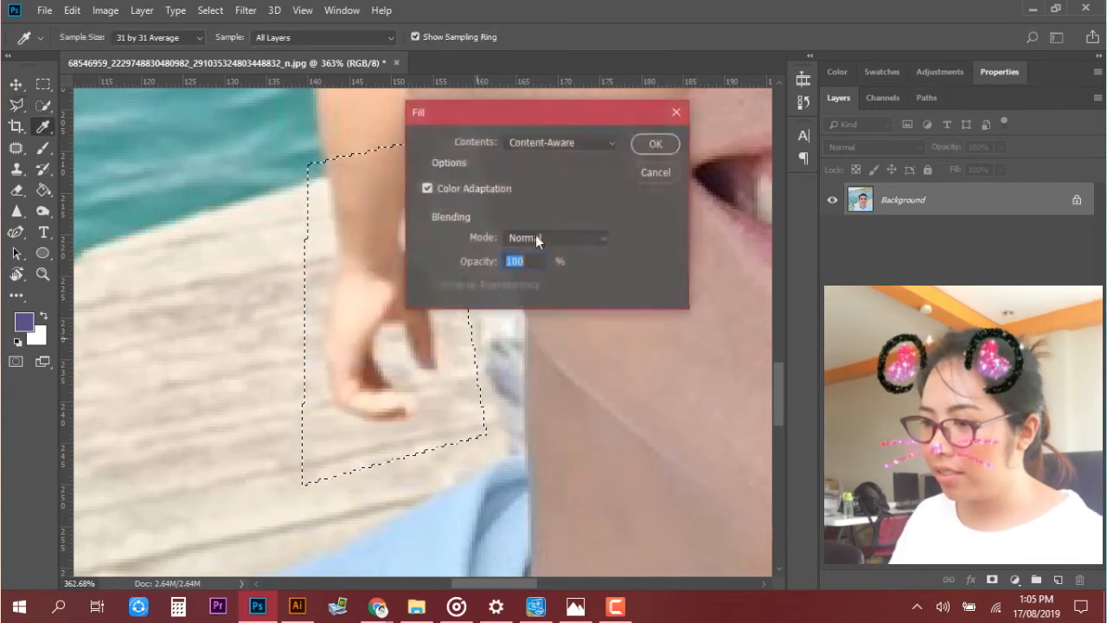
pyautogui.click(657, 145)
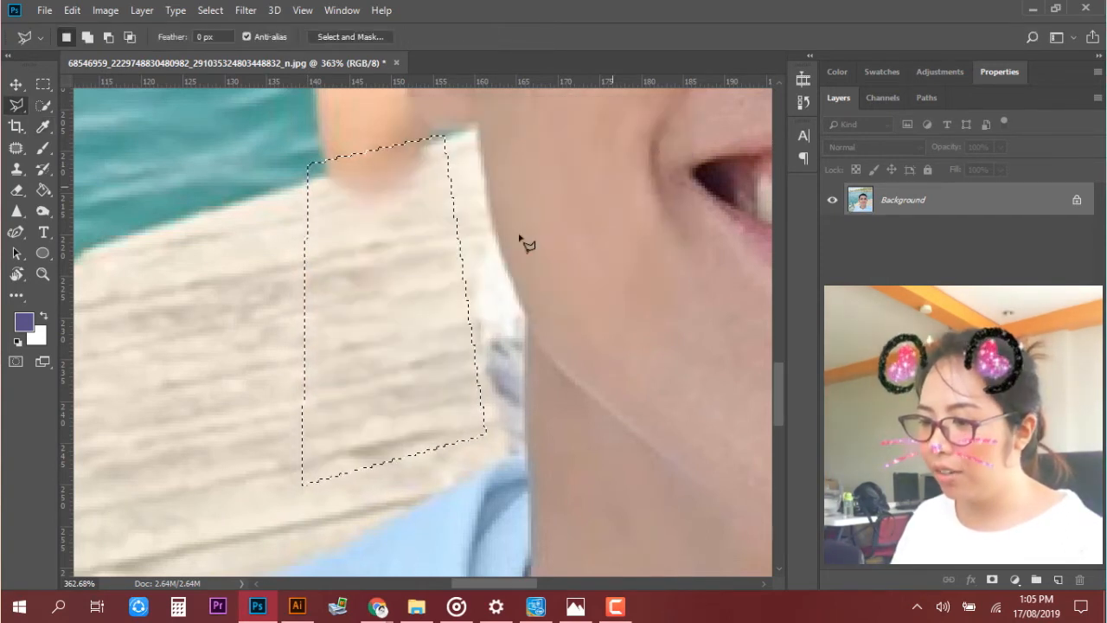
# - Clone the pier edge and adjoining water across the arm stump to the earlobe, using 49 px and 14 px Clone Stamp brushes
pyautogui.scroll(-5, 383, 383)
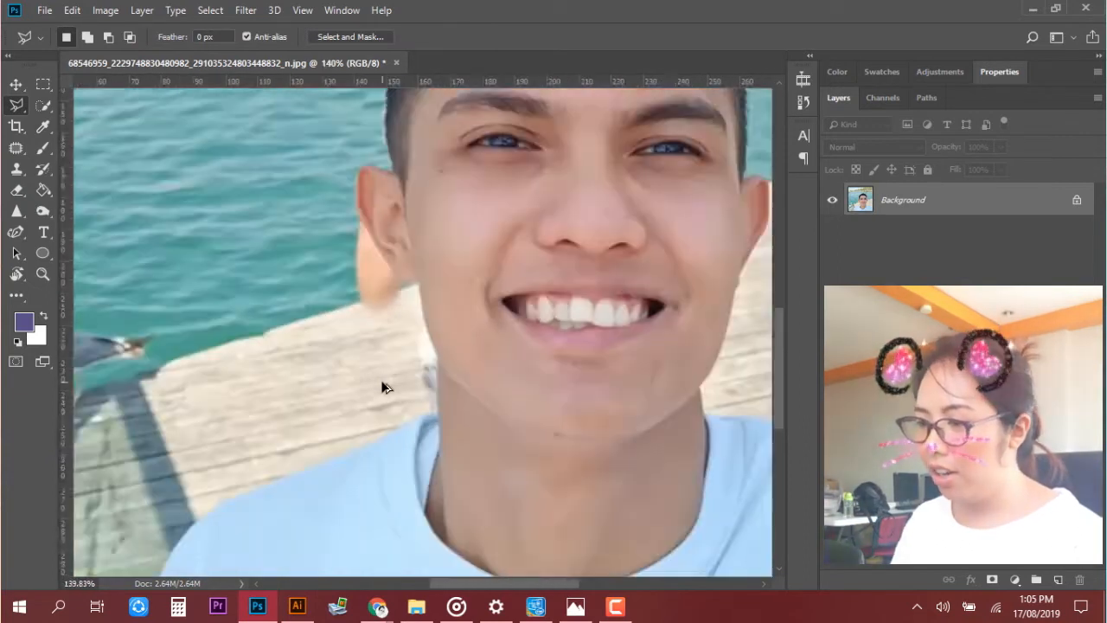
pyautogui.scroll(-1, 449, 391)
pyautogui.scroll(6, 391, 393)
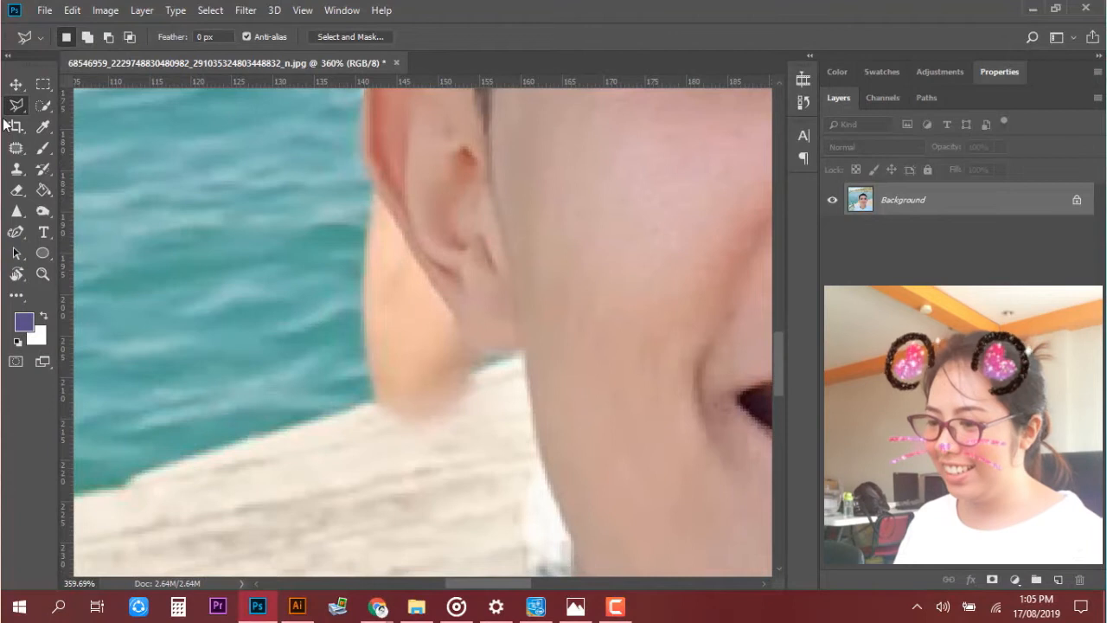
pyautogui.click(17, 171)
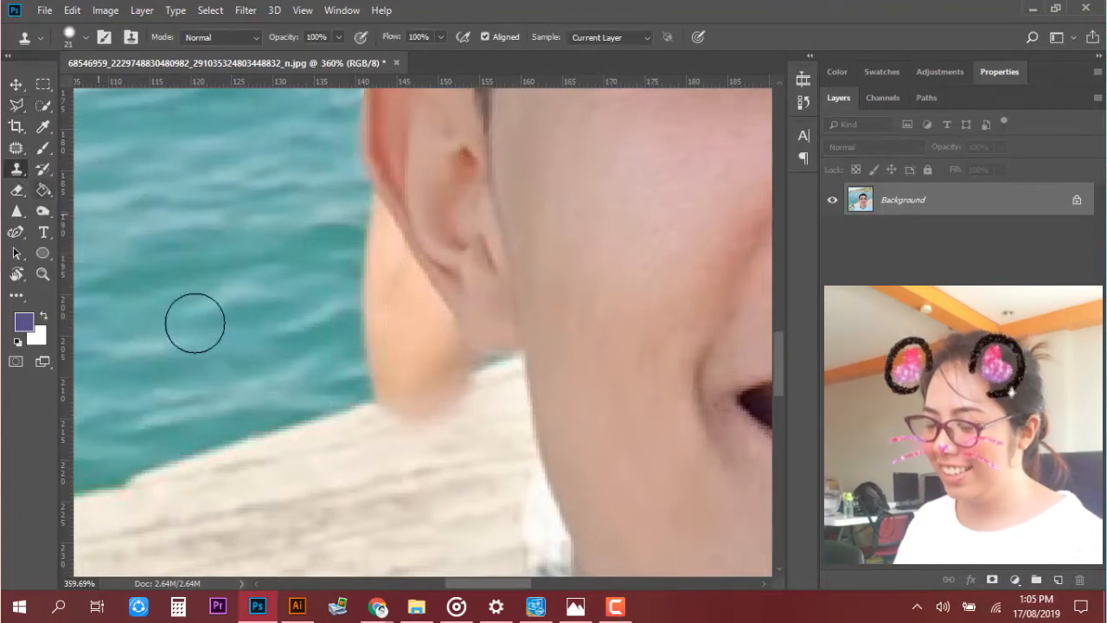
pyautogui.keyDown('alt'); pyautogui.rightClick(216, 425); pyautogui.keyUp('alt')
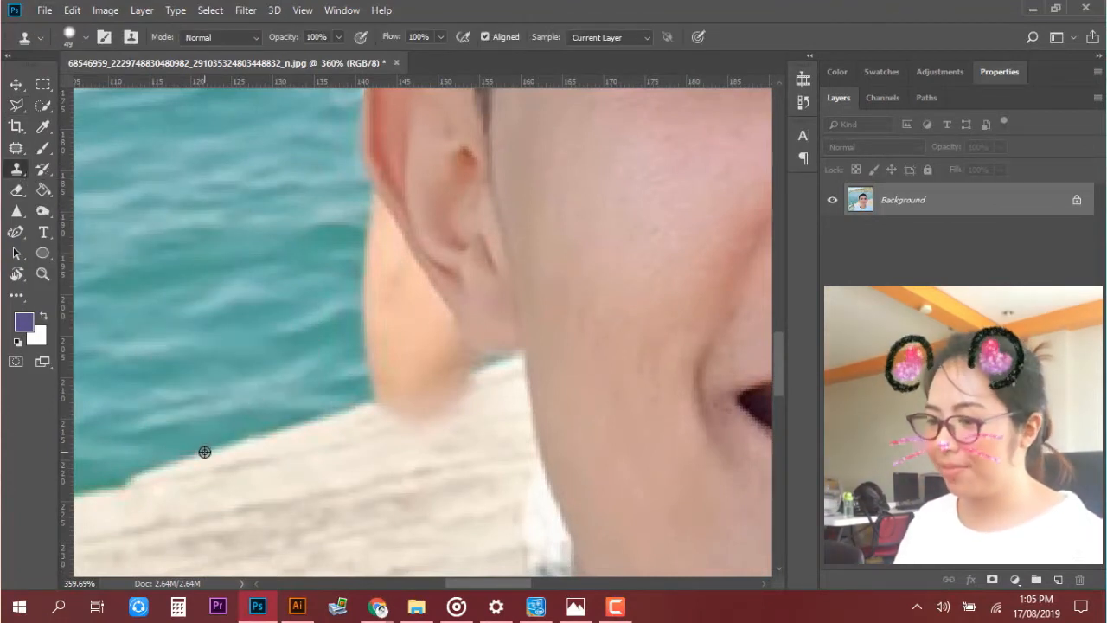
pyautogui.keyDown('alt'); pyautogui.click(284, 424); pyautogui.keyUp('alt')
pyautogui.moveTo(363, 398); pyautogui.dragTo(425, 393)
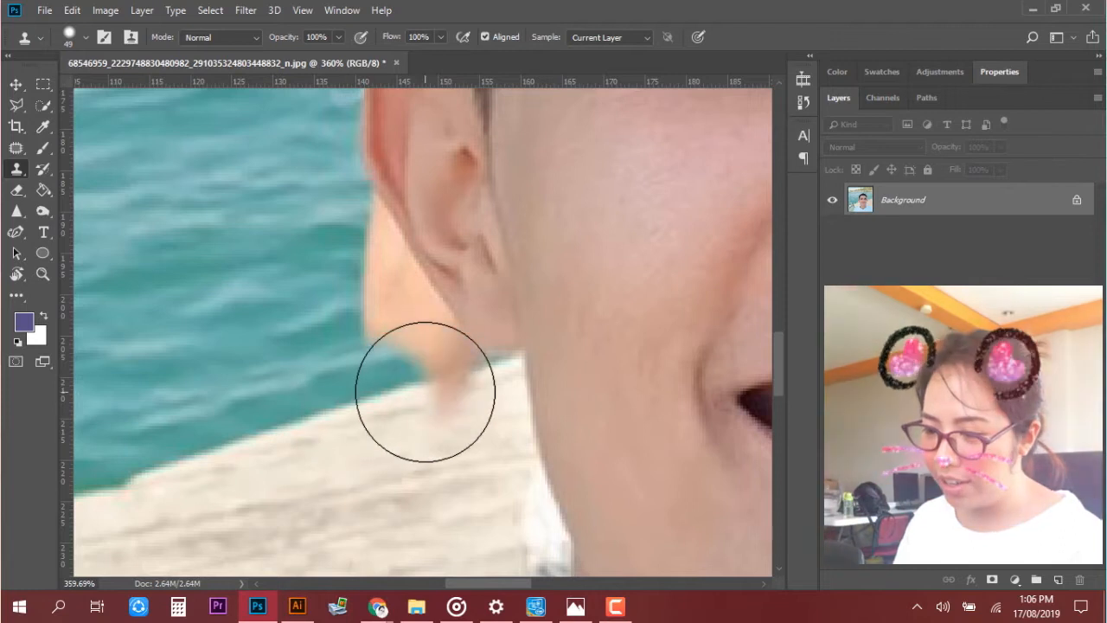
pyautogui.scroll(4, 473, 402)
pyautogui.keyDown('alt'); pyautogui.rightClick(487, 390); pyautogui.keyUp('alt')
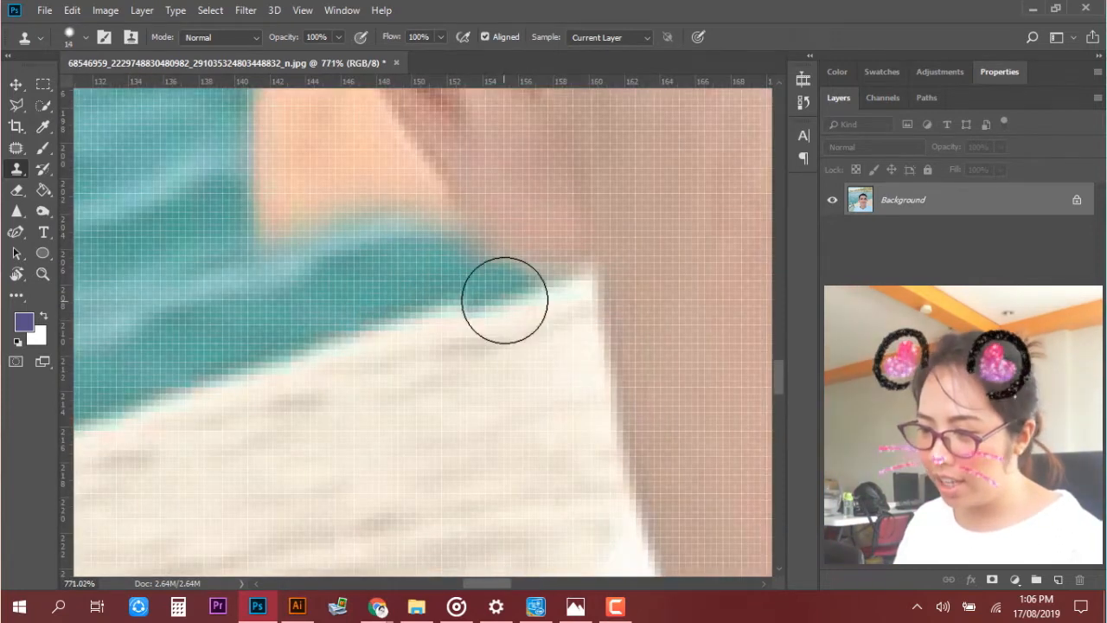
# - Clone pier planks over the white cloth and blue shorts beside the jaw and neck, using 30 px and harder 23 px brushes
pyautogui.scroll(-15, 485, 398)
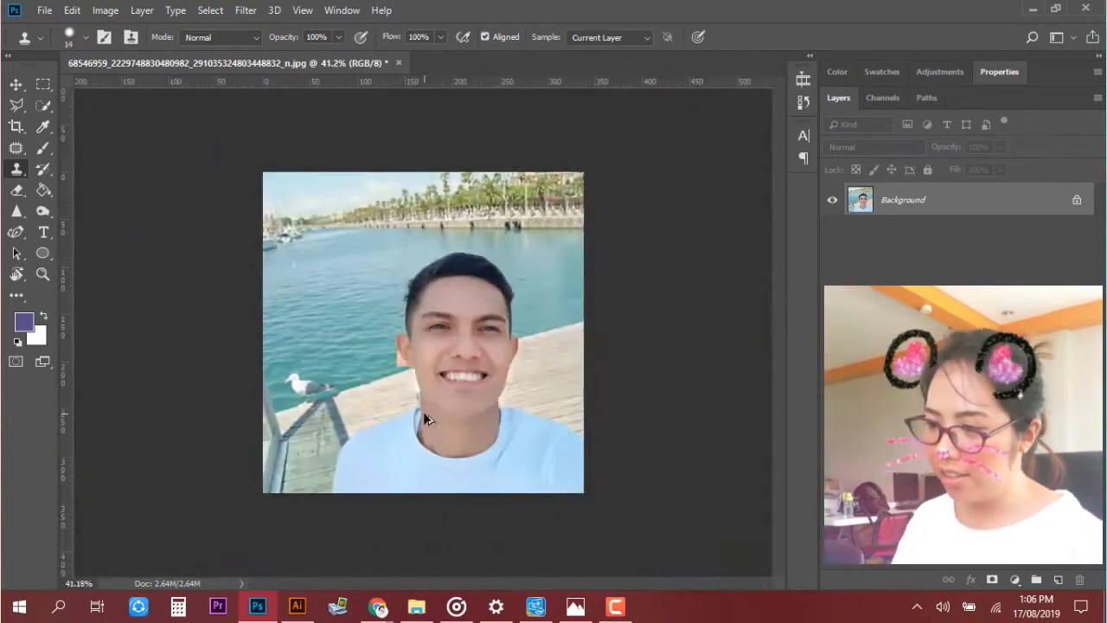
pyautogui.scroll(11, 415, 424)
pyautogui.scroll(1, 396, 447)
pyautogui.keyDown('alt'); pyautogui.rightClick(323, 336); pyautogui.keyUp('alt')
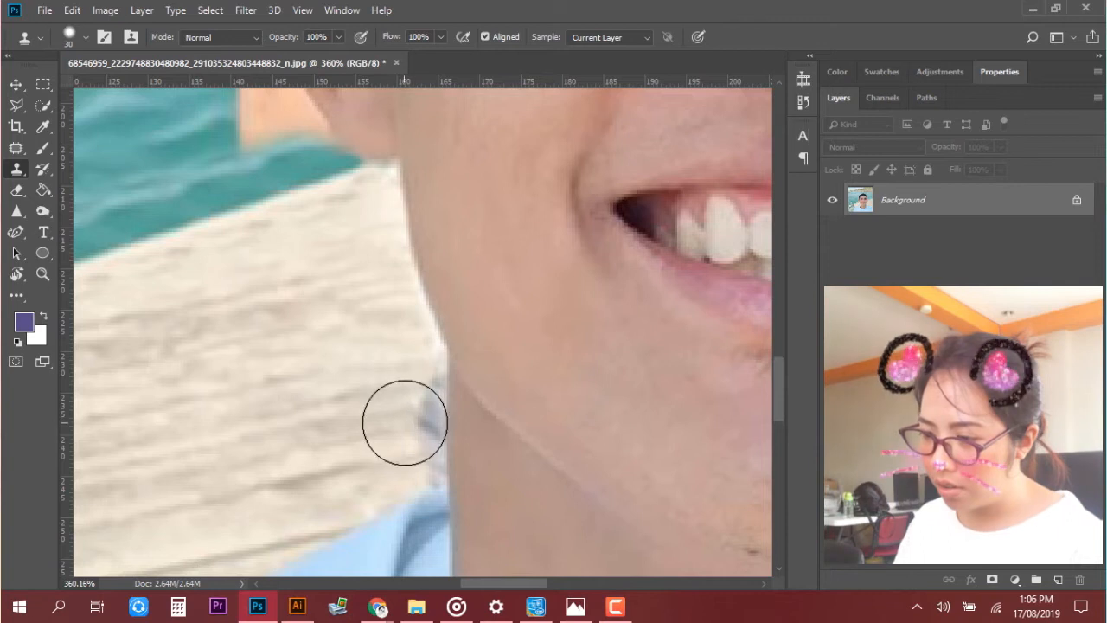
pyautogui.moveTo(416, 417)
pyautogui.mouseDown()
pyautogui.moveTo(394, 422)
pyautogui.moveTo(388, 566)
pyautogui.mouseUp()
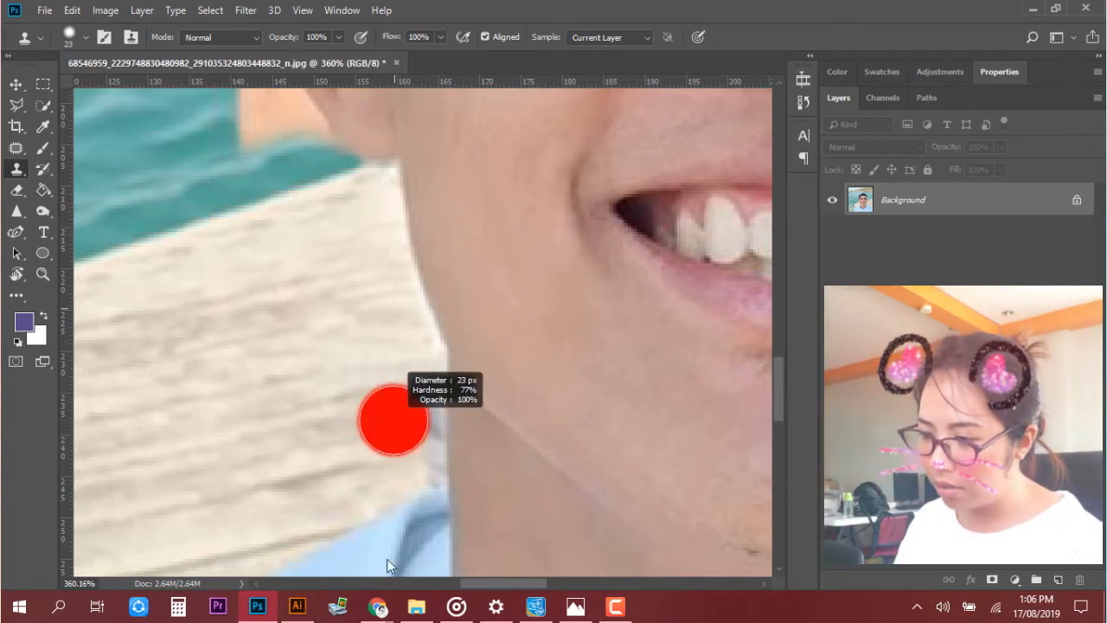
pyautogui.click(413, 408)
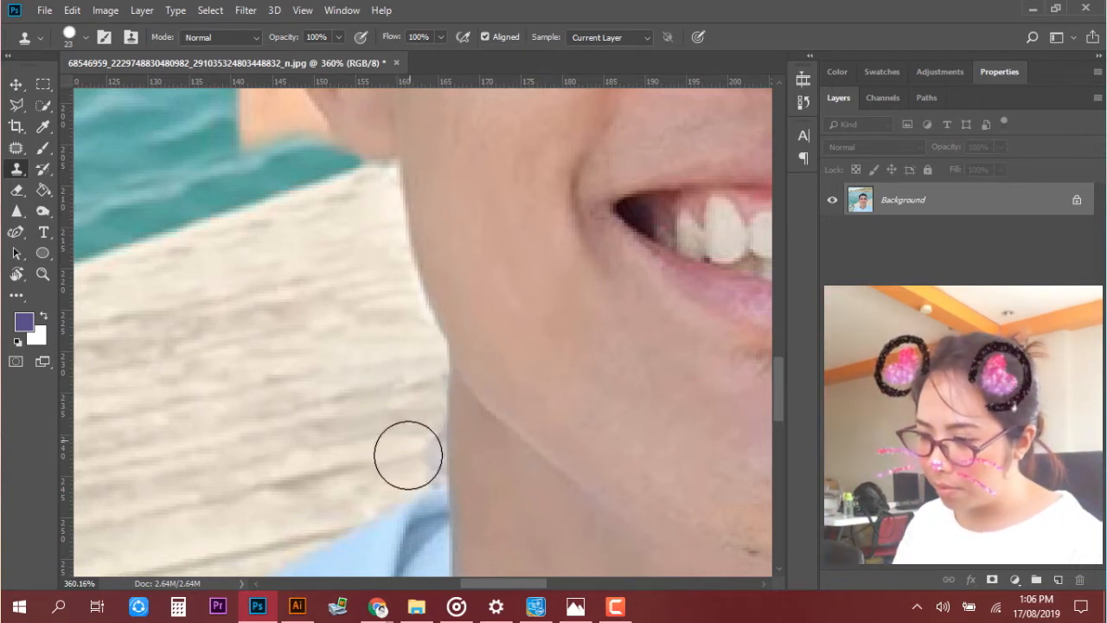
pyautogui.click(413, 465)
pyautogui.click(412, 448)
pyautogui.scroll(2, 363, 416)
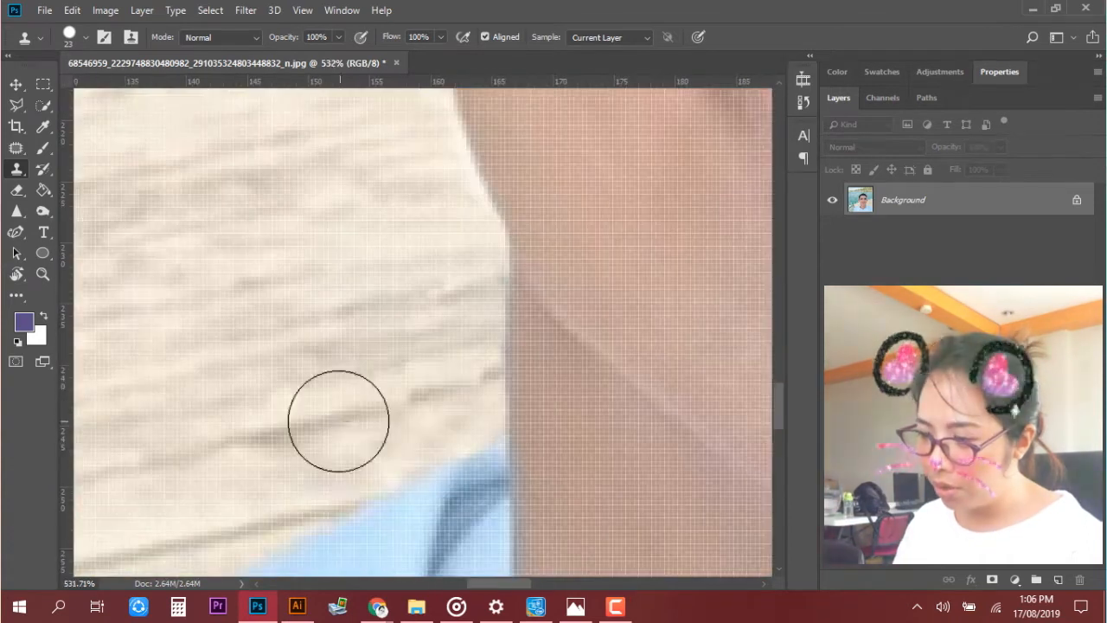
# - Set the brush to 34 px with 99% hardness and clone water over the lower part of the arm beside the earlobe
pyautogui.scroll(-8, 433, 411)
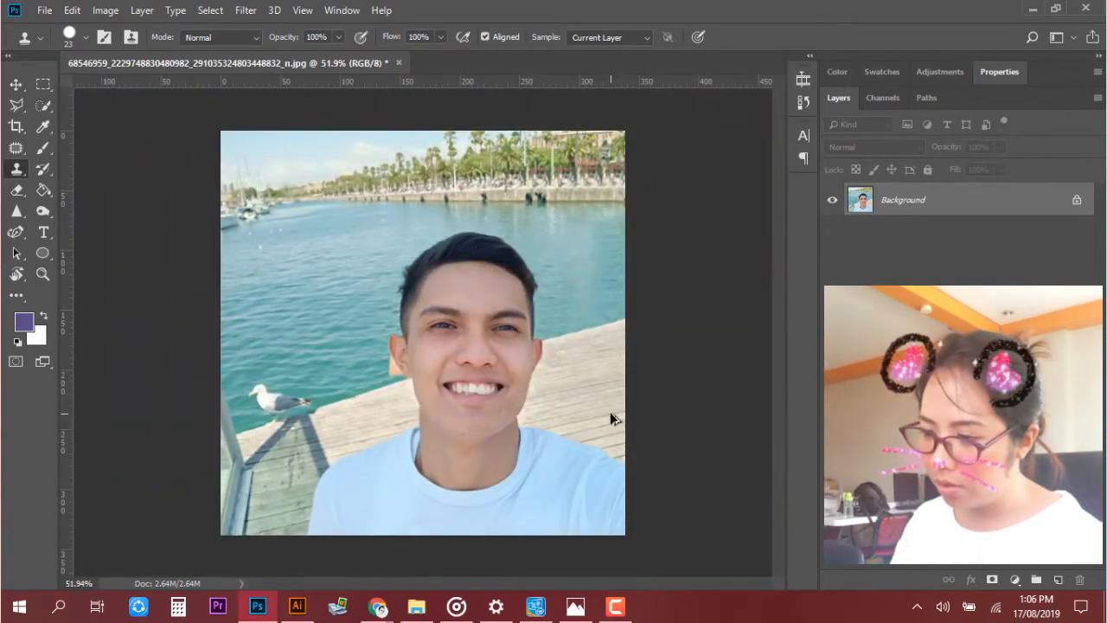
pyautogui.scroll(8, 395, 388)
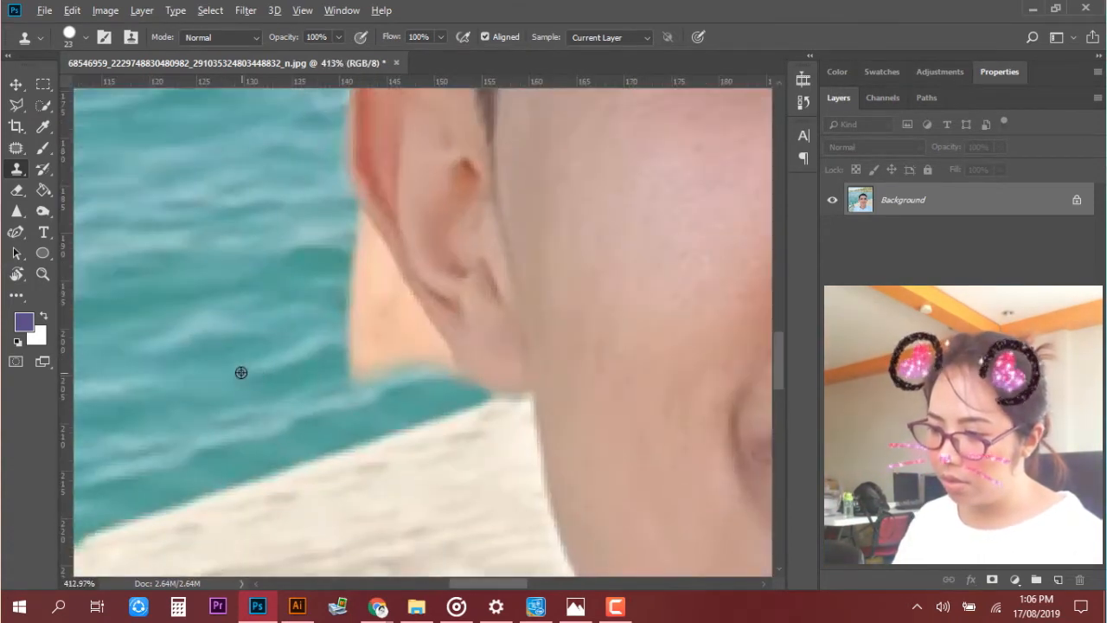
pyautogui.moveTo(208, 344); pyautogui.dragTo(226, 344)
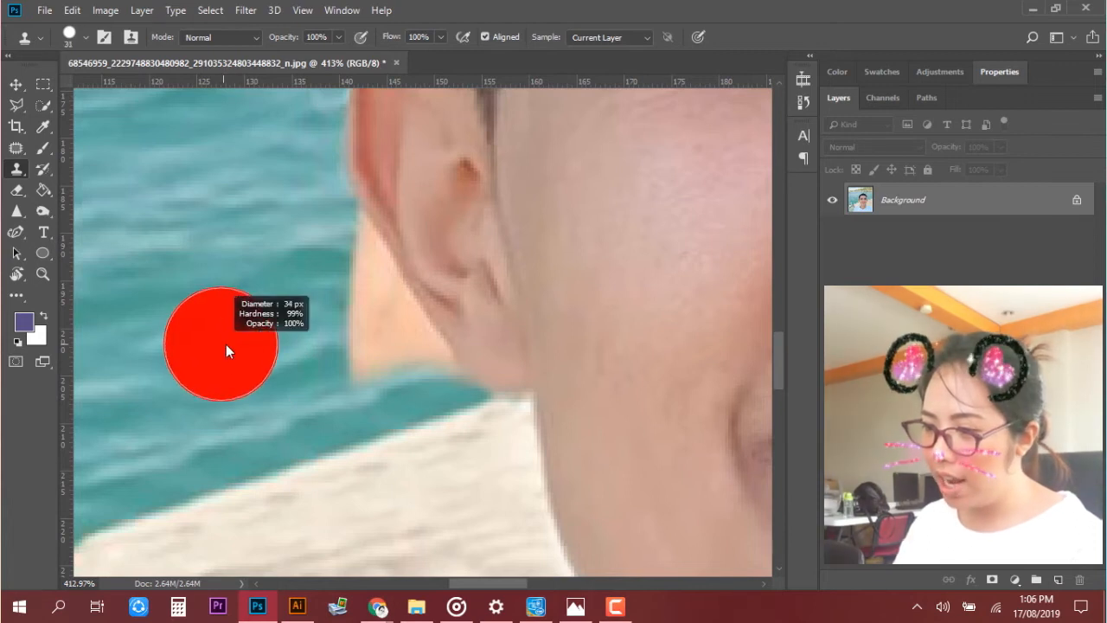
pyautogui.keyDown('alt'); pyautogui.click(226, 344); pyautogui.keyUp('alt')
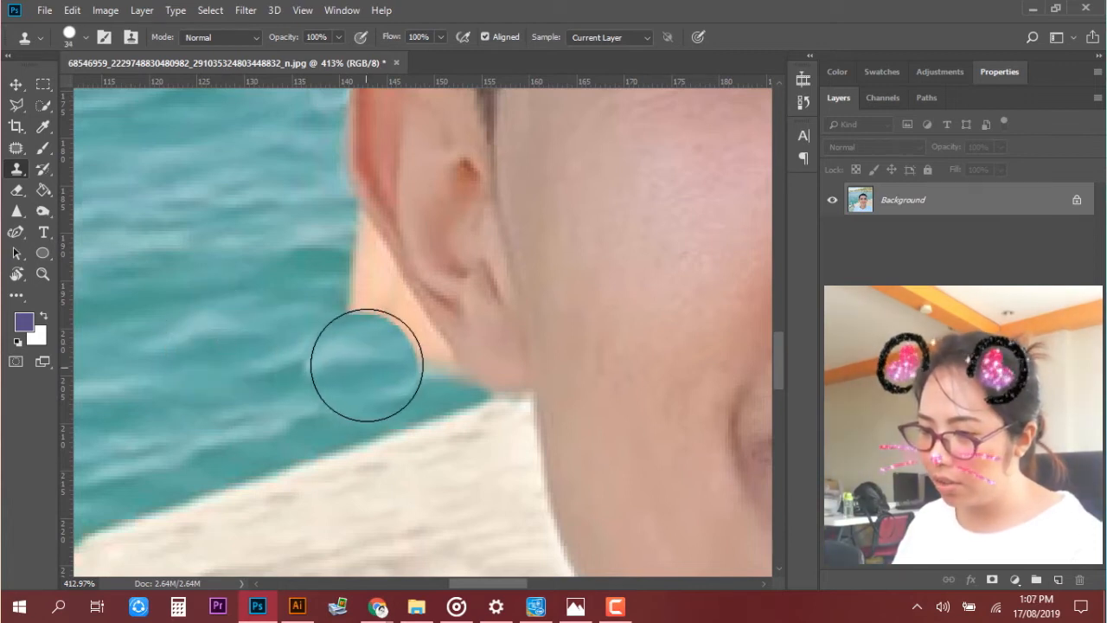
pyautogui.click(356, 355)
pyautogui.moveTo(382, 358)
pyautogui.mouseDown()
pyautogui.moveTo(395, 354)
pyautogui.moveTo(393, 385)
pyautogui.mouseUp()
pyautogui.click(435, 363)
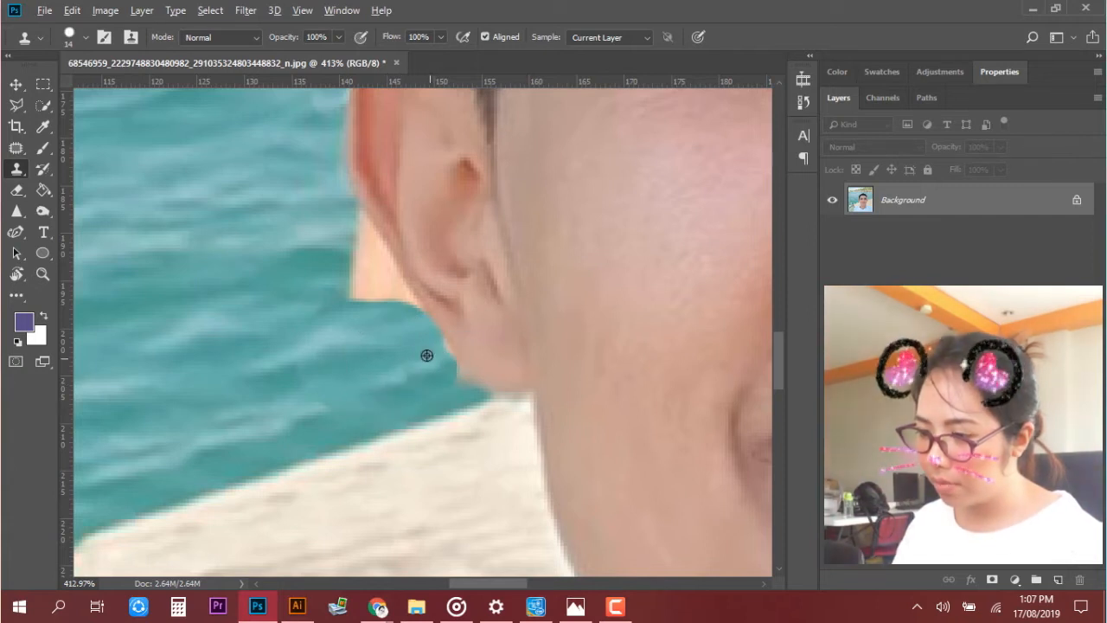
# - Clone water over the last piece of the arm behind the ear, using 14 px and 27 px brushes
pyautogui.scroll(-3, 326, 378)
pyautogui.scroll(5, 334, 344)
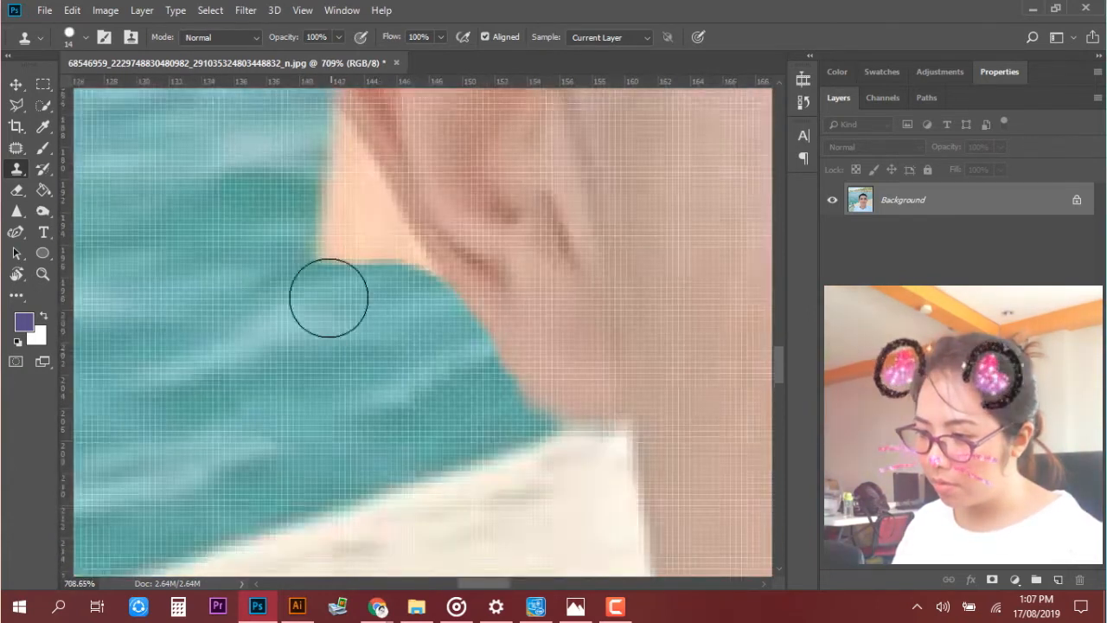
pyautogui.scroll(-2, 334, 410)
pyautogui.moveTo(343, 396)
pyautogui.mouseDown()
pyautogui.moveTo(373, 412)
pyautogui.moveTo(325, 326)
pyautogui.mouseUp()
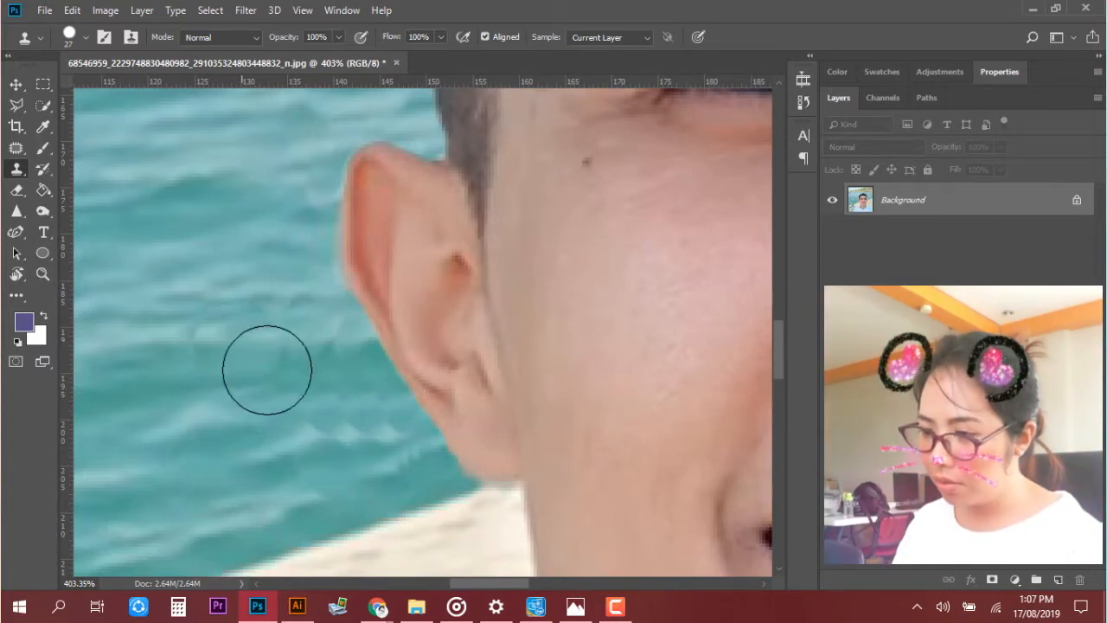
# - Set a soft 59 px brush and clone water over the repeated ripple marks beside the earlobe
pyautogui.scroll(-7, 284, 428)
pyautogui.scroll(6, 278, 443)
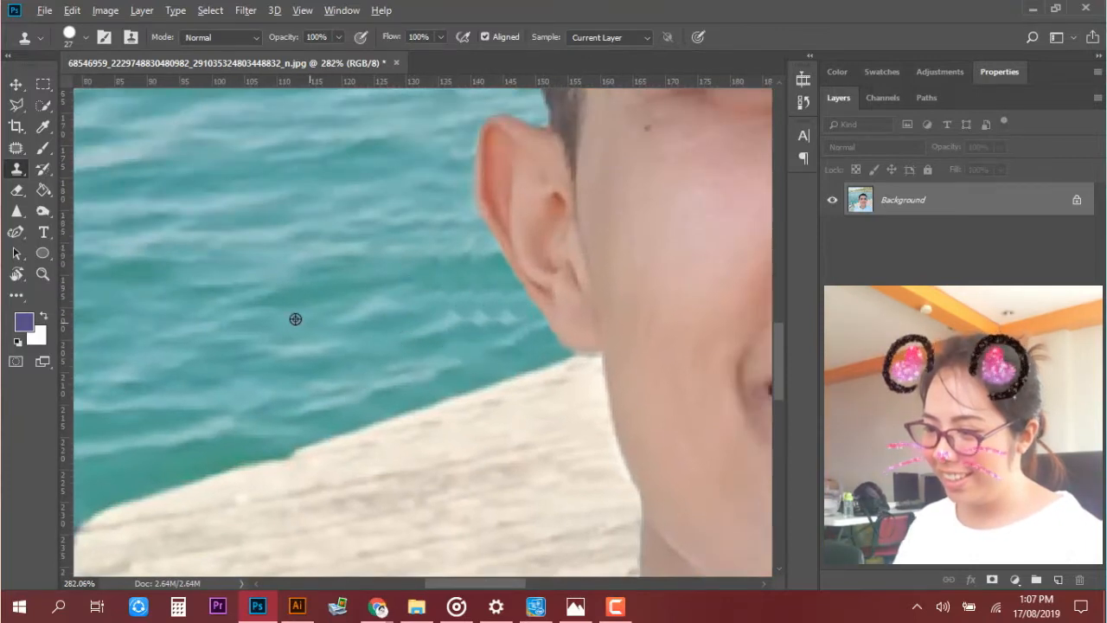
pyautogui.moveTo(392, 337)
pyautogui.mouseDown()
pyautogui.moveTo(450, 326)
pyautogui.moveTo(409, 326)
pyautogui.moveTo(407, 256)
pyautogui.moveTo(411, 329)
pyautogui.mouseUp()
pyautogui.moveTo(411, 397)
pyautogui.mouseDown()
pyautogui.moveTo(411, 459)
pyautogui.moveTo(404, 148)
pyautogui.mouseUp()
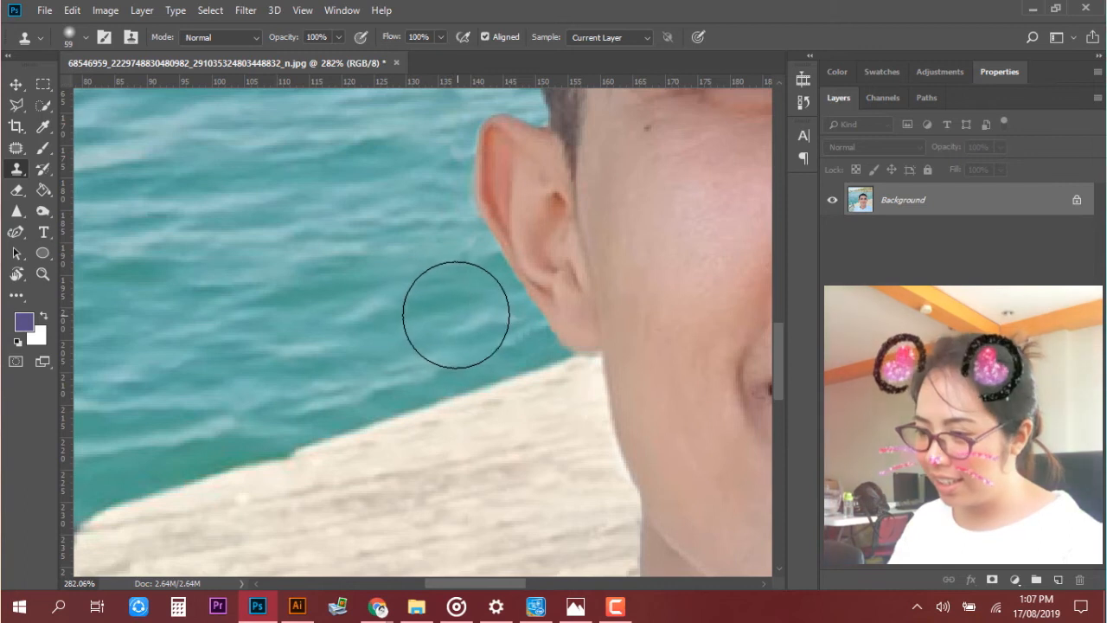
pyautogui.scroll(-3, 330, 274)
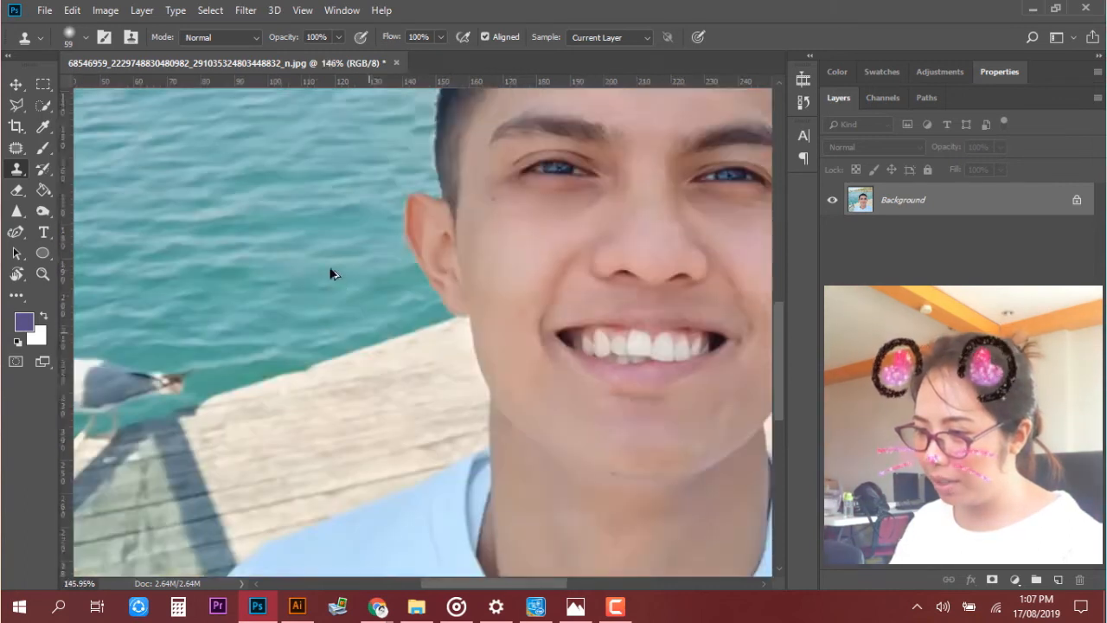
# - Clone water over the pale fringe along the hair edge beside the temple, reducing the Clone Stamp brush to 26 px
pyautogui.scroll(-4, 331, 273)
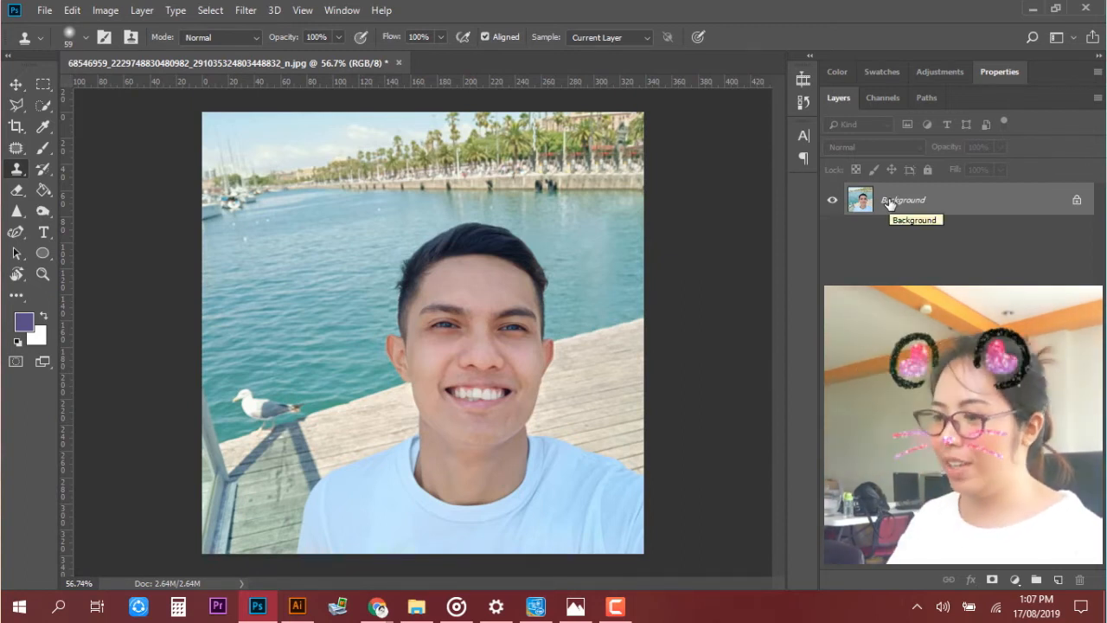
pyautogui.scroll(8, 467, 248)
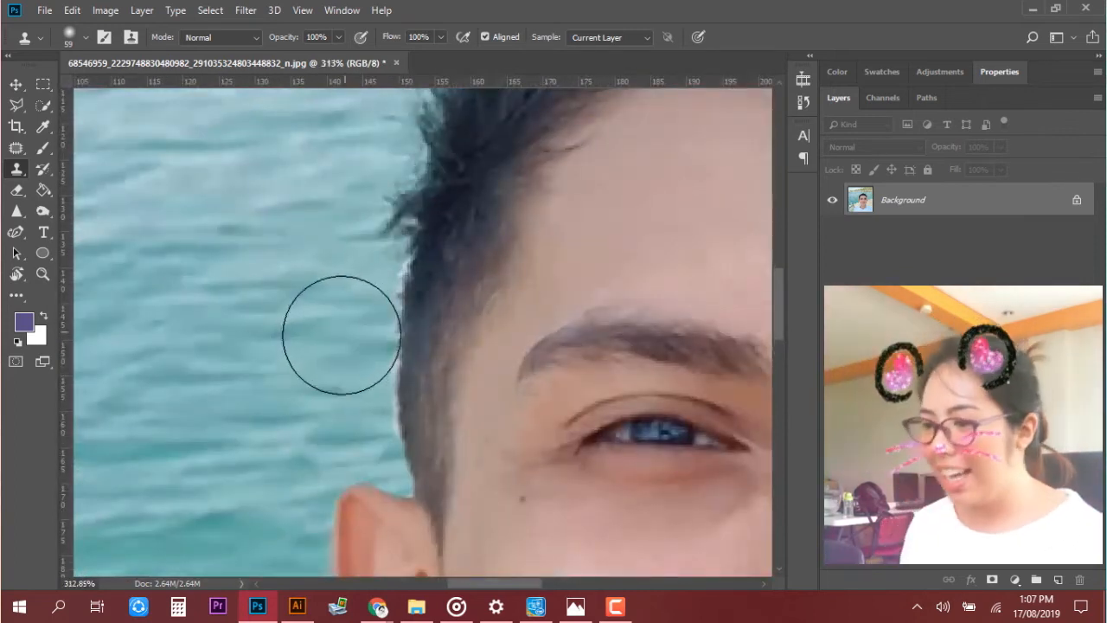
pyautogui.moveTo(279, 351); pyautogui.dragTo(240, 357)
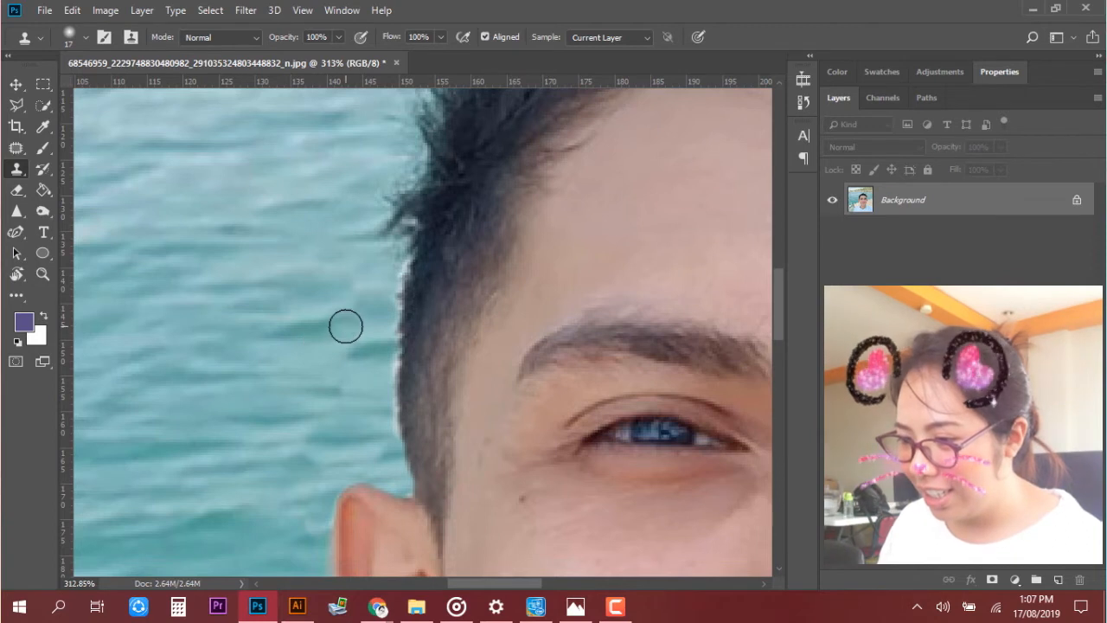
pyautogui.scroll(1, 319, 357)
pyautogui.moveTo(318, 358)
pyautogui.mouseDown()
pyautogui.moveTo(335, 357)
pyautogui.moveTo(316, 358)
pyautogui.mouseUp()
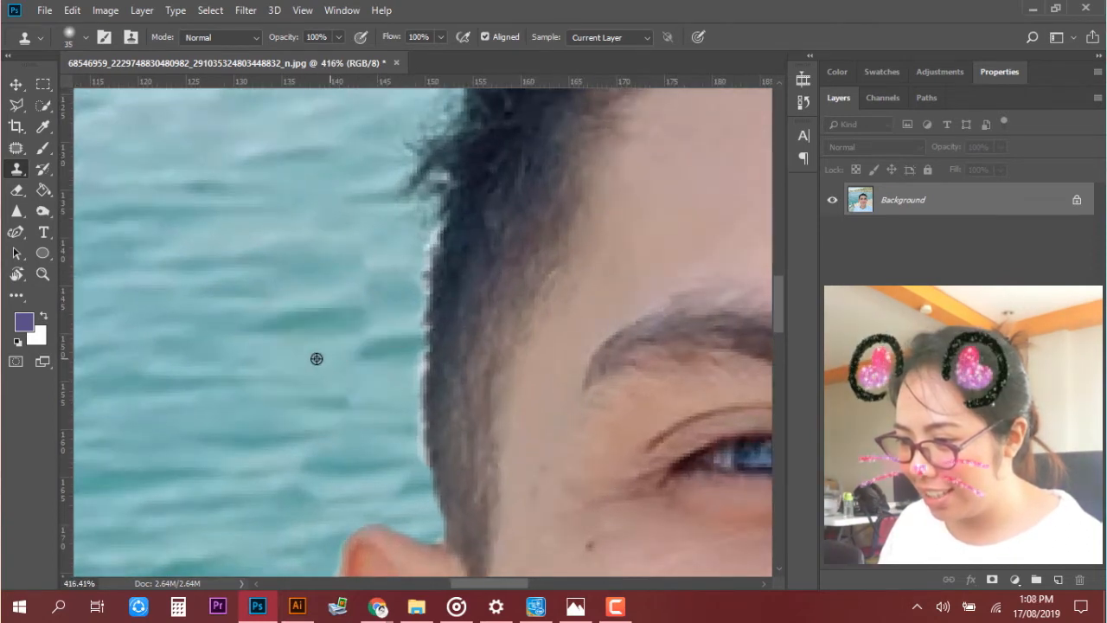
pyautogui.moveTo(383, 309)
pyautogui.mouseDown()
pyautogui.moveTo(370, 311)
pyautogui.moveTo(365, 512)
pyautogui.mouseUp()
pyautogui.scroll(-10, 293, 448)
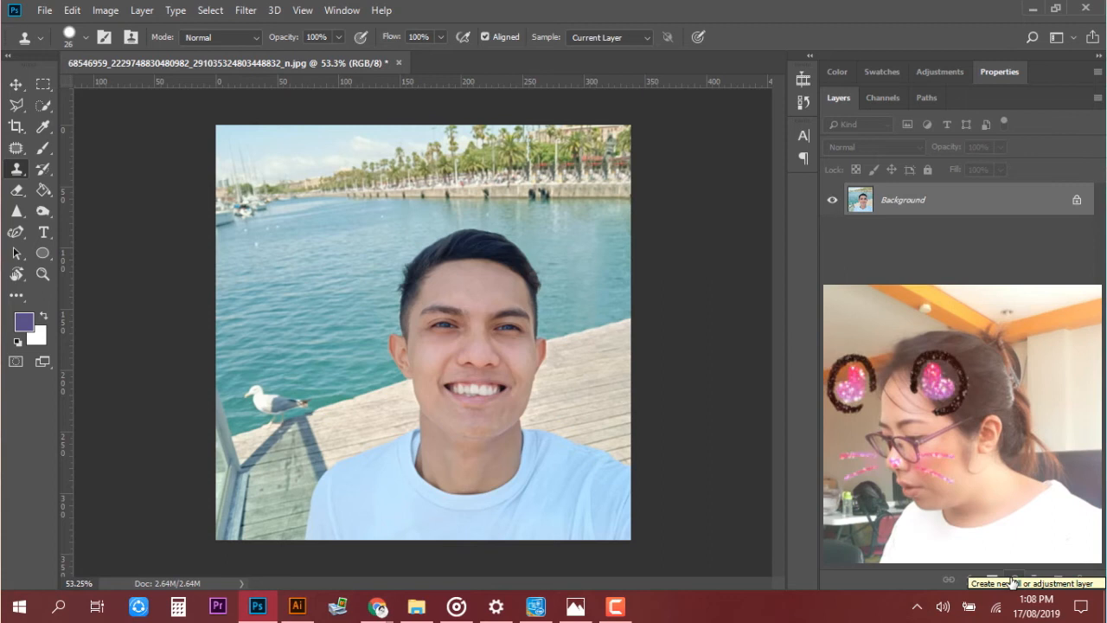
# - Add a Levels adjustment layer with RGB input levels of 32, 1.17 and 242, switch to the Move tool and deselect the layer
pyautogui.click(1014, 582)
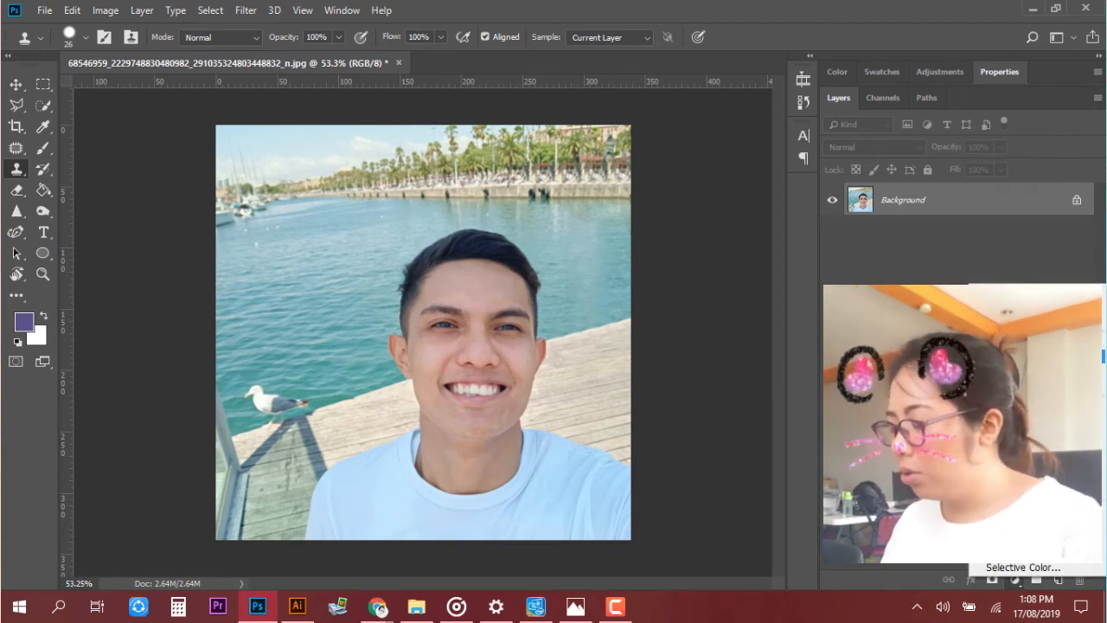
pyautogui.click(1014, 356)
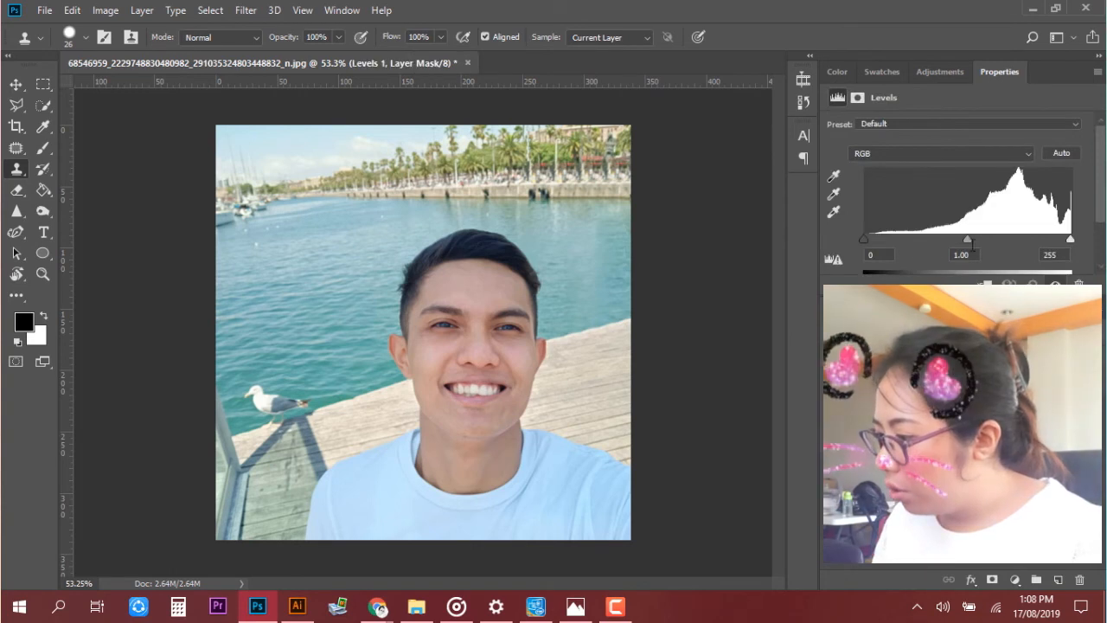
pyautogui.moveTo(965, 241); pyautogui.dragTo(972, 241)
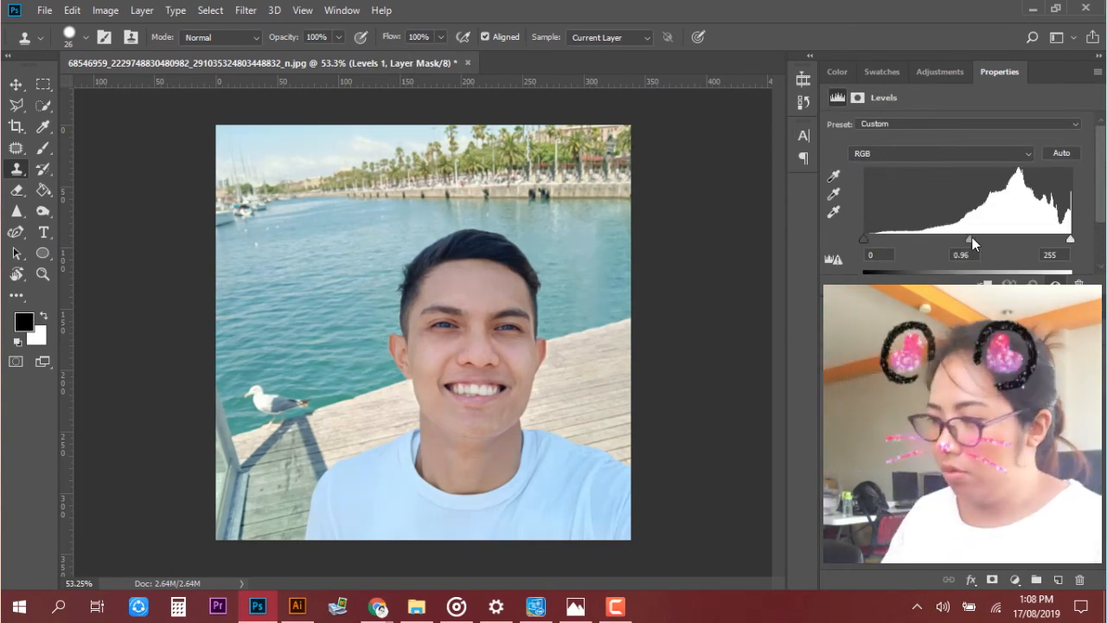
pyautogui.moveTo(1071, 239); pyautogui.dragTo(1058, 239)
pyautogui.moveTo(966, 240); pyautogui.dragTo(958, 242)
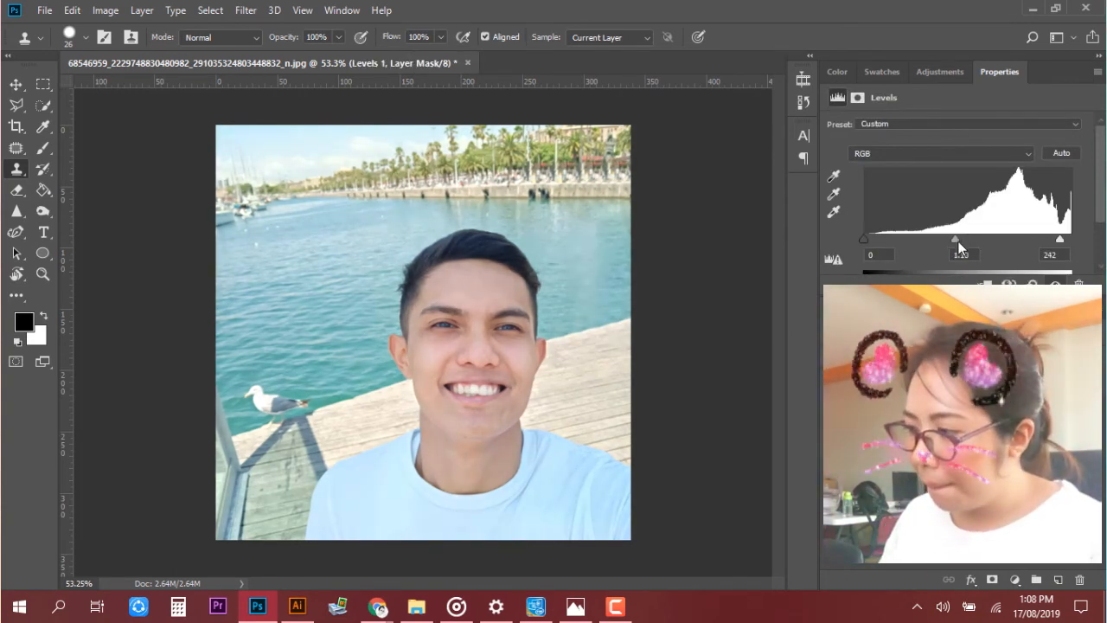
pyautogui.moveTo(864, 239); pyautogui.dragTo(885, 240)
pyautogui.moveTo(966, 241); pyautogui.dragTo(961, 242)
pyautogui.moveTo(883, 242); pyautogui.dragTo(890, 241)
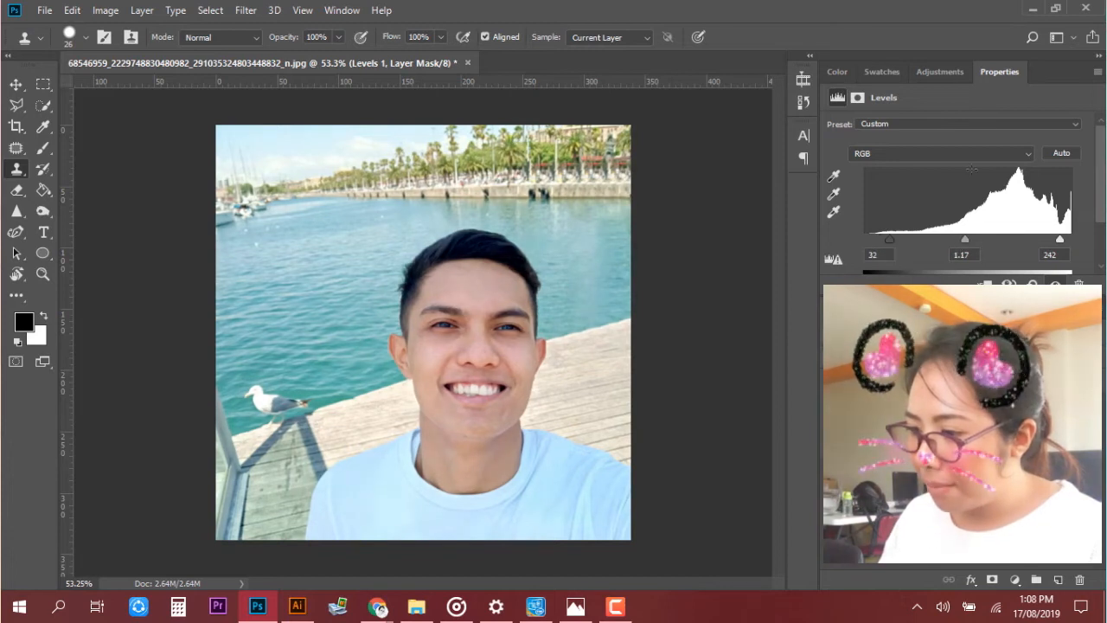
pyautogui.press('v')
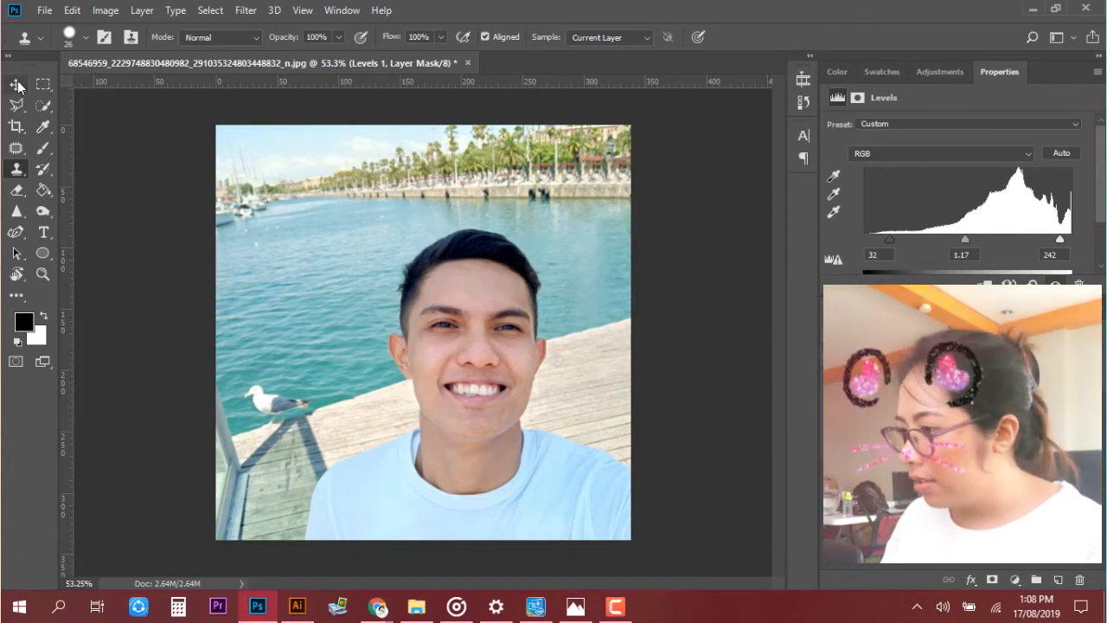
pyautogui.click(758, 286)
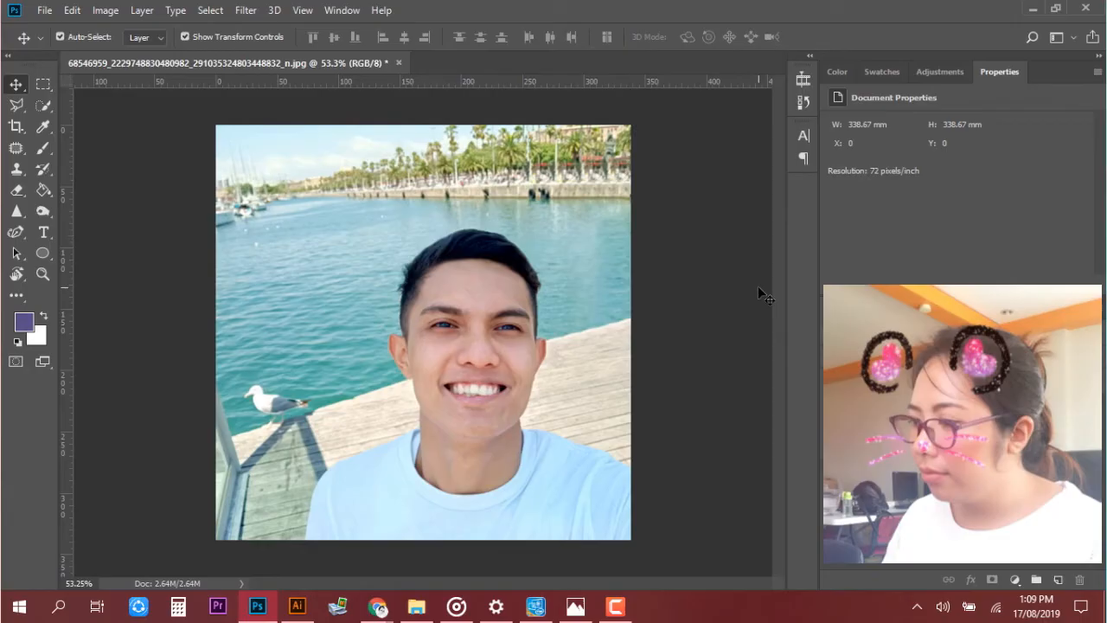